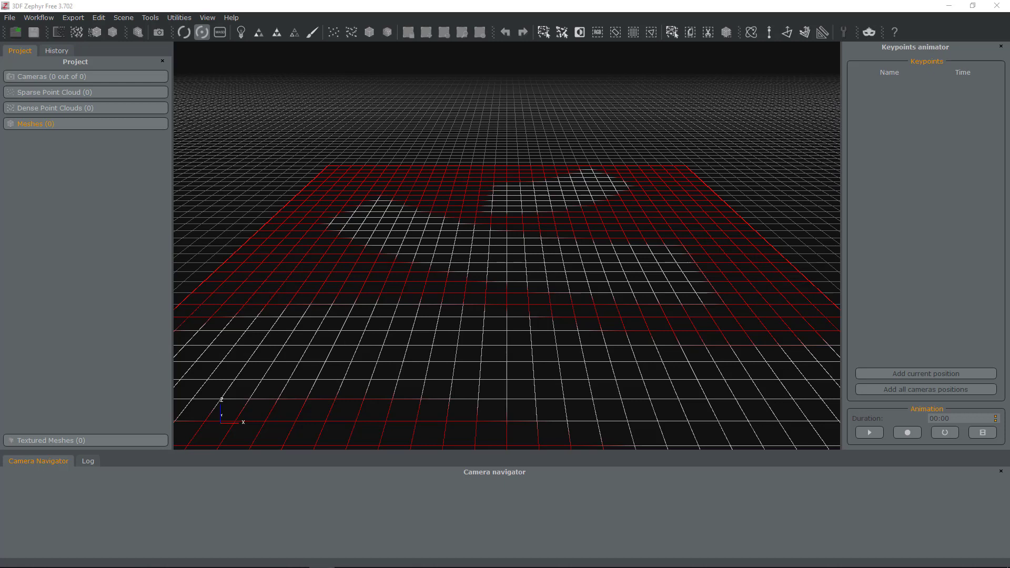
Step: Drag repeatedly within the program window, then dismiss the current view with Escape
left_click_drag(63, 243, 118, 297)
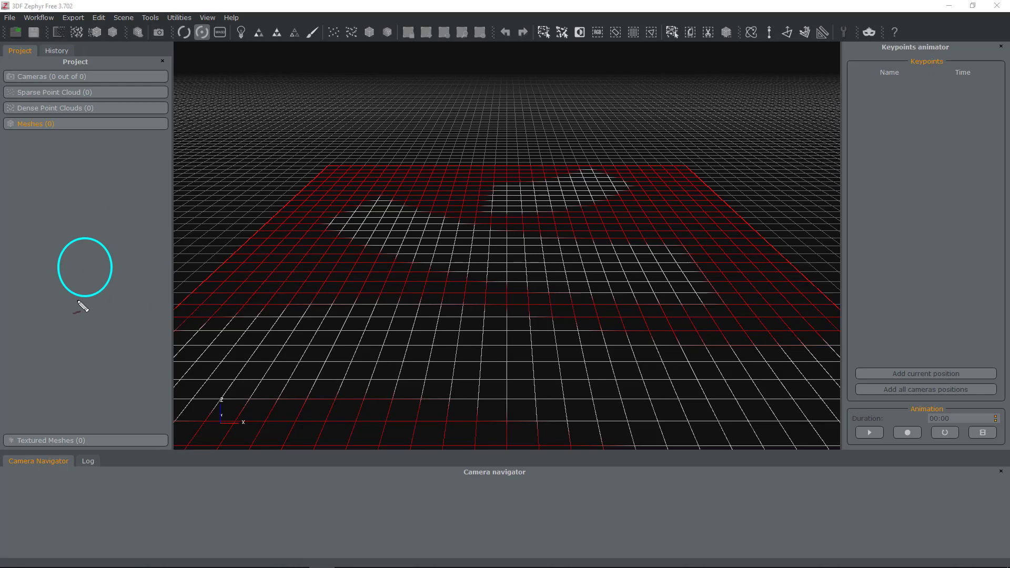
left_click_drag(90, 299, 85, 297)
left_click(71, 291)
left_click(100, 289)
left_click_drag(79, 357, 96, 354)
left_click_drag(36, 337, 55, 349)
left_click_drag(116, 347, 139, 336)
left_click_drag(72, 295, 43, 342)
left_click_drag(83, 298, 41, 336)
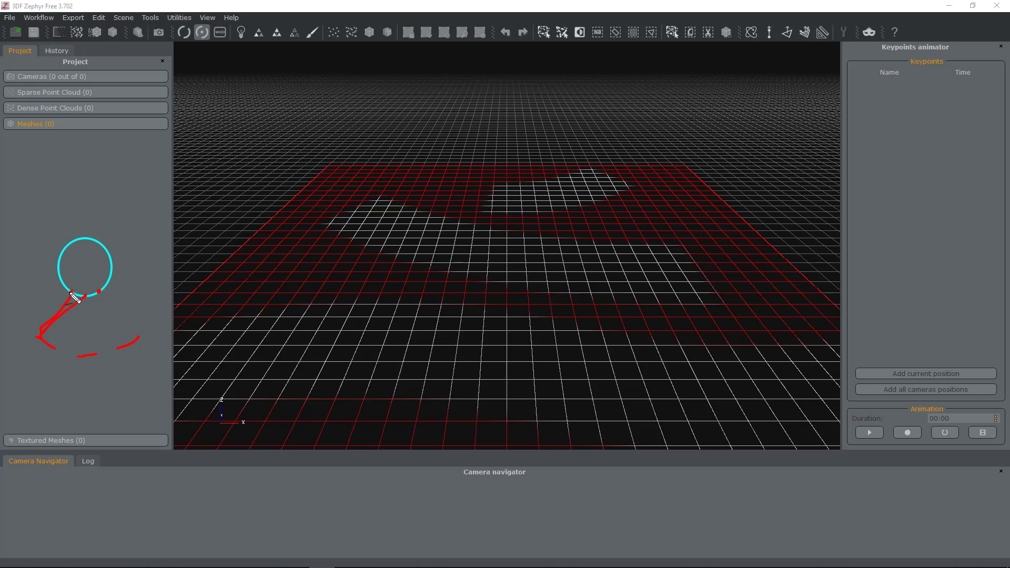
left_click_drag(79, 300, 85, 350)
left_click_drag(86, 302, 85, 348)
left_click_drag(101, 290, 89, 336)
left_click_drag(95, 294, 121, 337)
left_click_drag(101, 291, 120, 338)
mouse_move(83, 298)
left_mouse_down()
mouse_move(85, 276)
mouse_move(73, 299)
left_mouse_up()
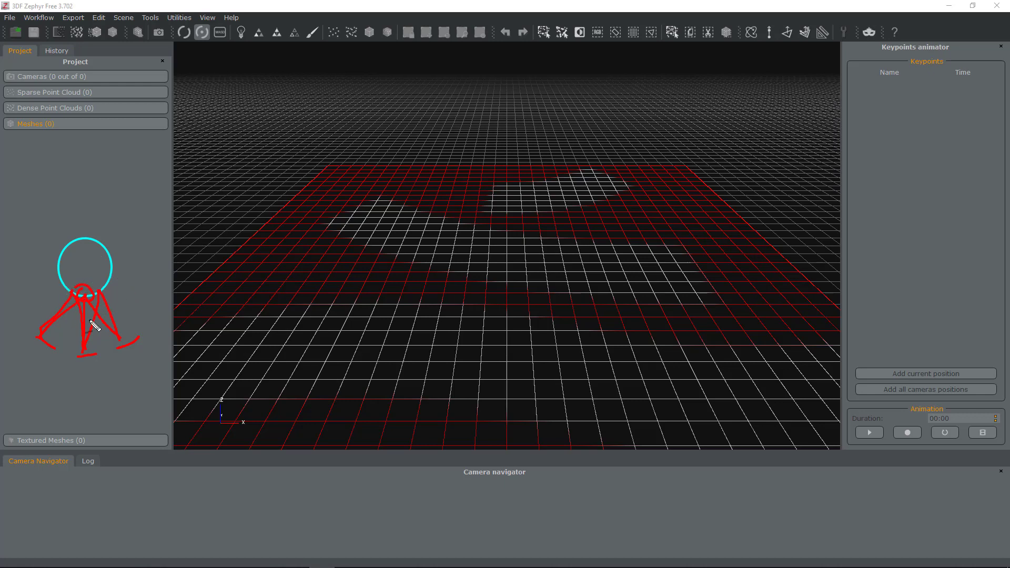
left_click_drag(82, 274, 88, 271)
key("Escape")
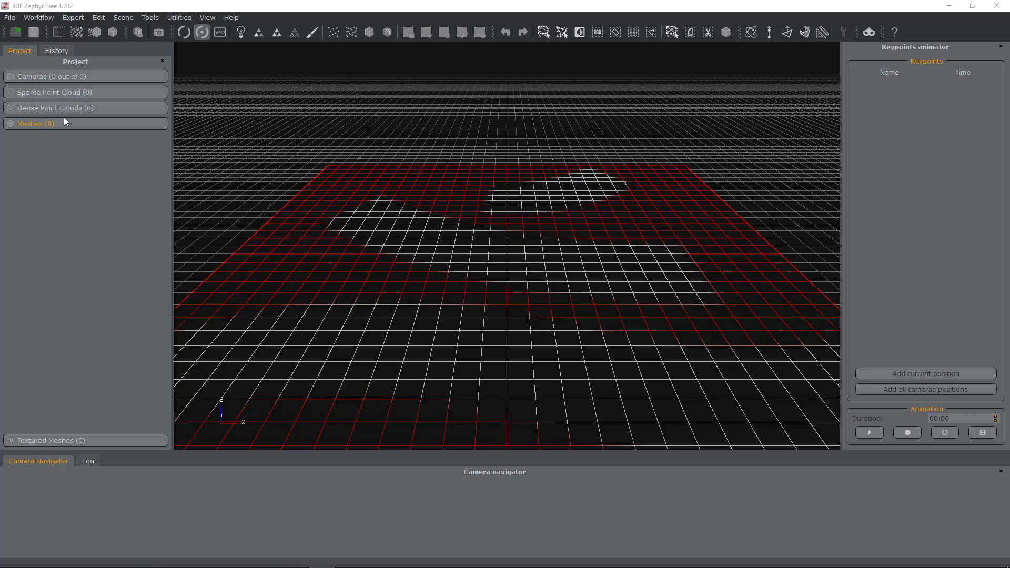
Step: Start a new project with dense cloud, surface and texture computation switched off
left_click(42, 19)
left_click(50, 29)
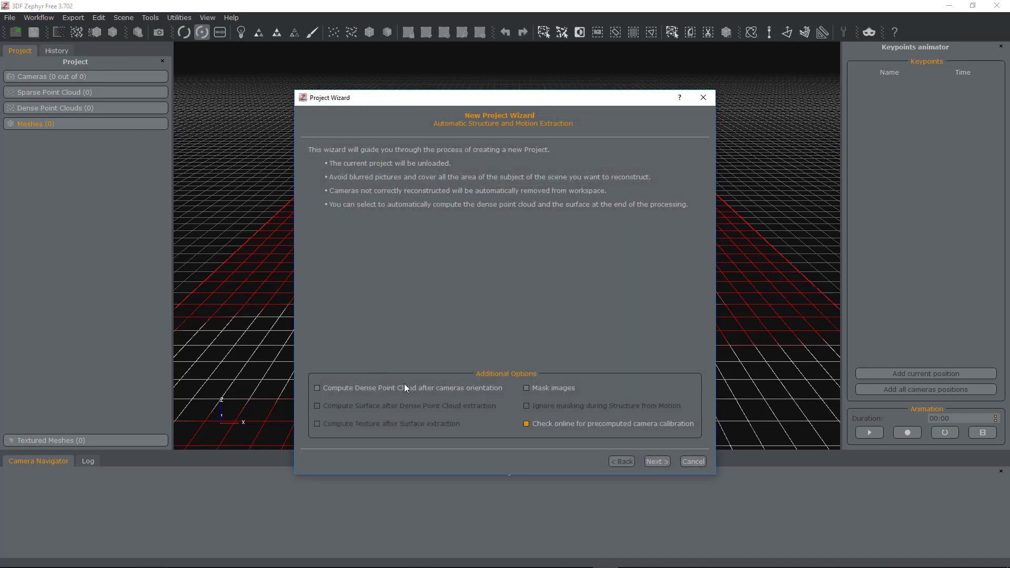
left_click(402, 387)
left_click(393, 406)
left_click(387, 422)
left_click(398, 389)
Step: Load all 50 hand-cast photos from the Photos (7) folder into the wizard's photo list
left_click(650, 462)
left_click(432, 408)
left_click(419, 182)
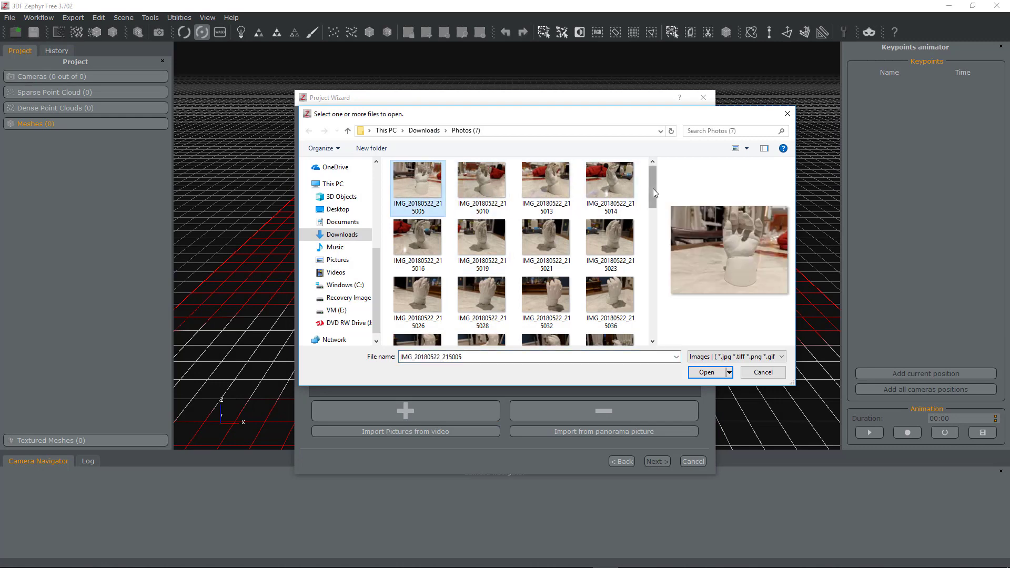
left_click_drag(653, 188, 646, 362)
left_click(481, 309, "shift")
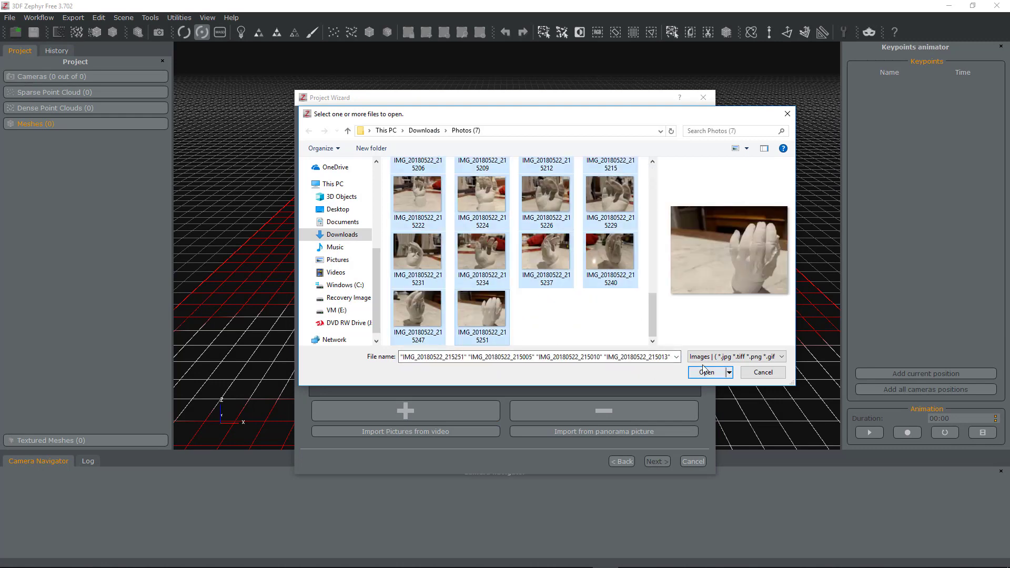
left_click(707, 372)
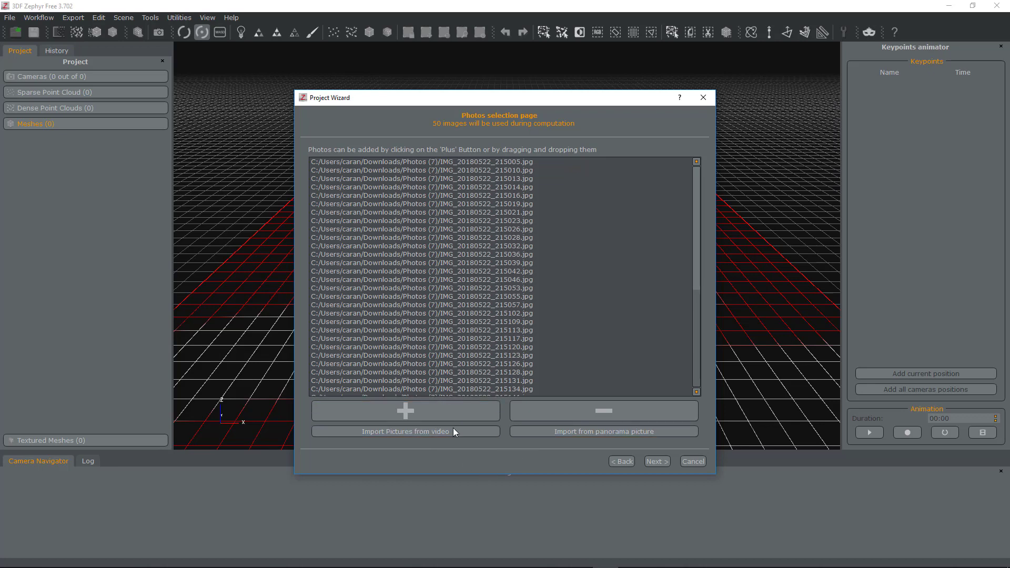
Step: Advance to the camera orientation presets and set the category to Human Body
left_click(657, 462)
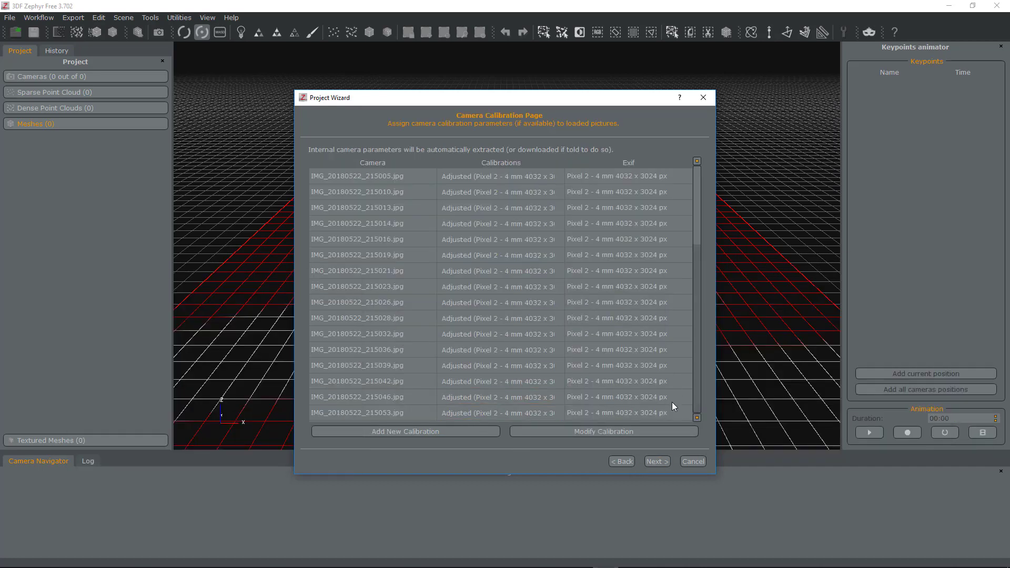
left_click(659, 461)
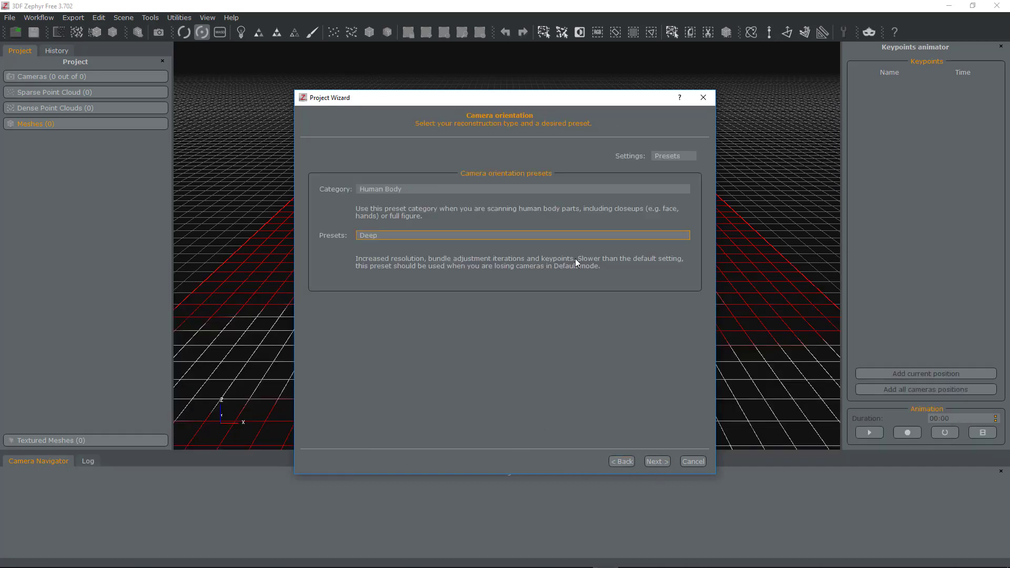
left_click(417, 188)
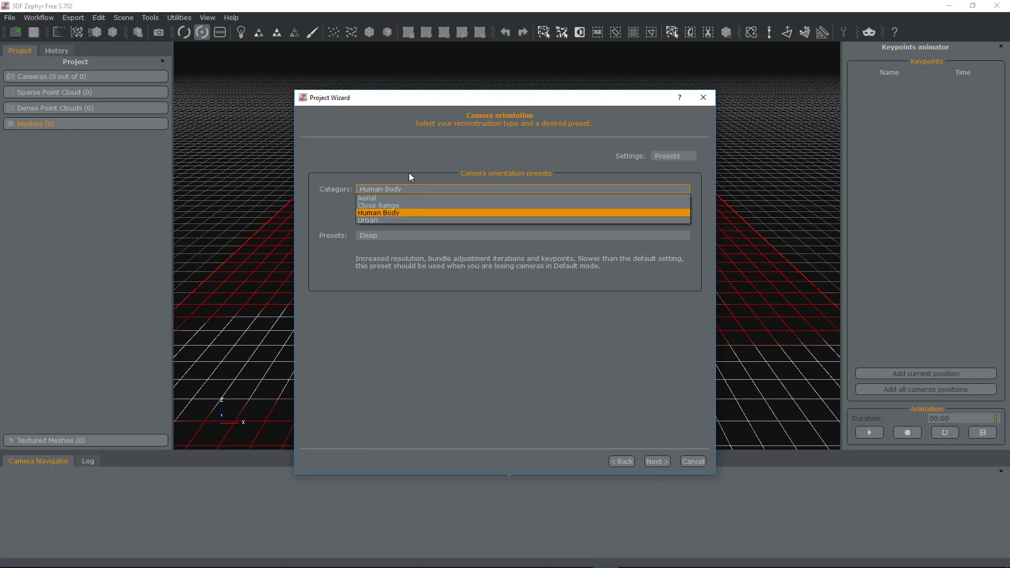
left_click(383, 212)
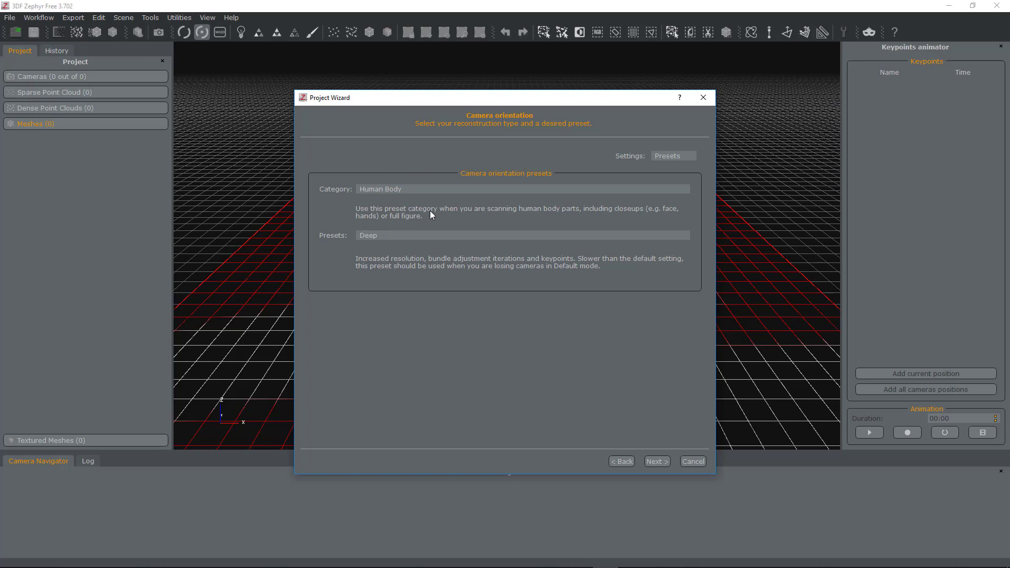
Step: Keep the Deep preset and advance to the reconstruction summary
left_click(542, 235)
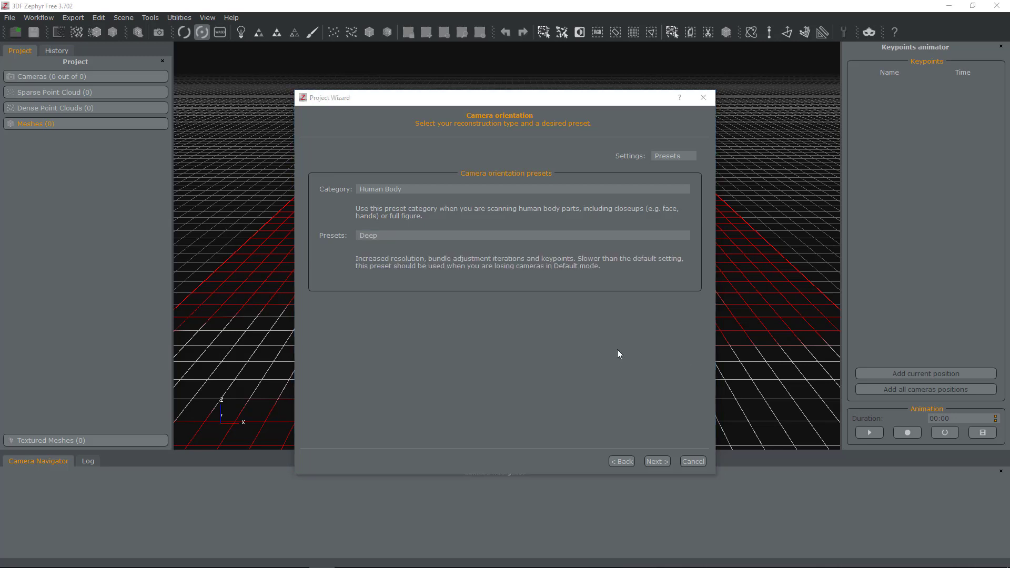
left_click(481, 285)
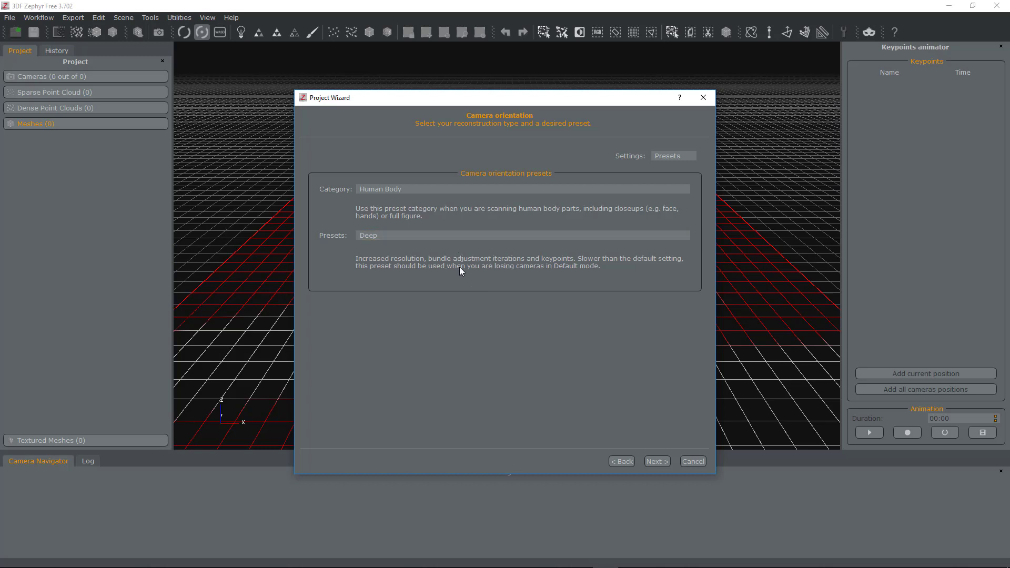
left_click(459, 238)
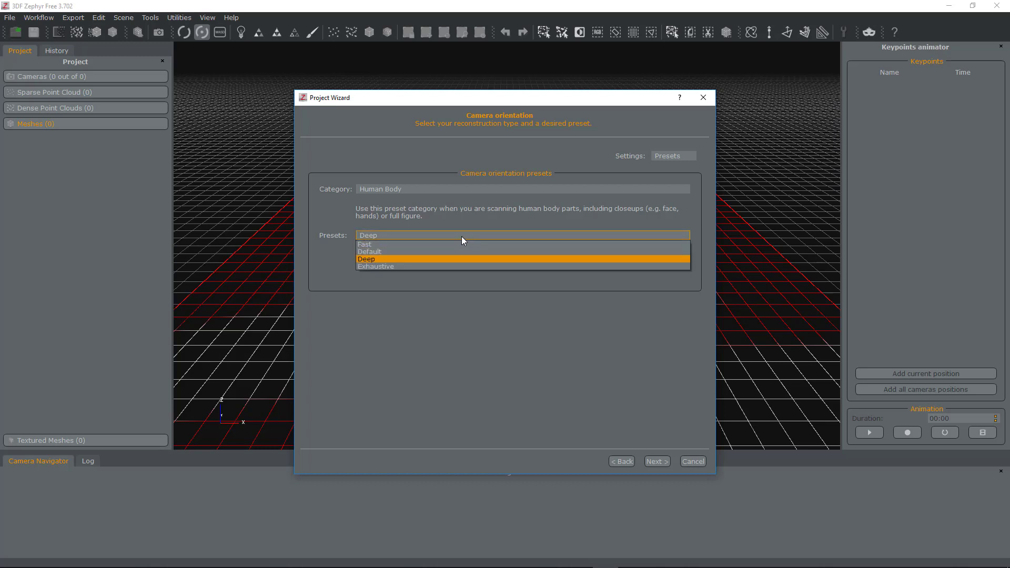
left_click(377, 259)
left_click(412, 238)
left_click(422, 233)
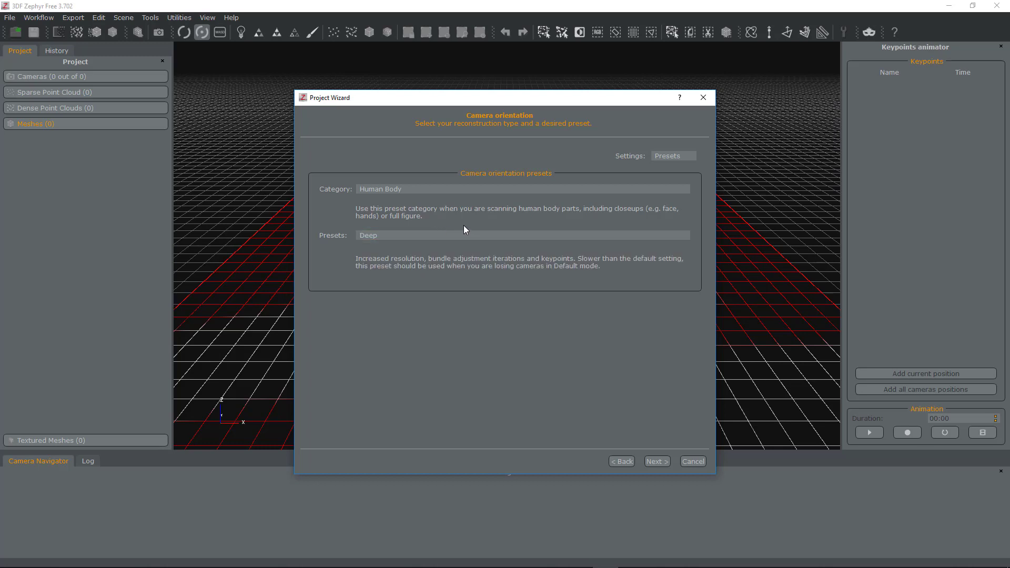
left_click(427, 238)
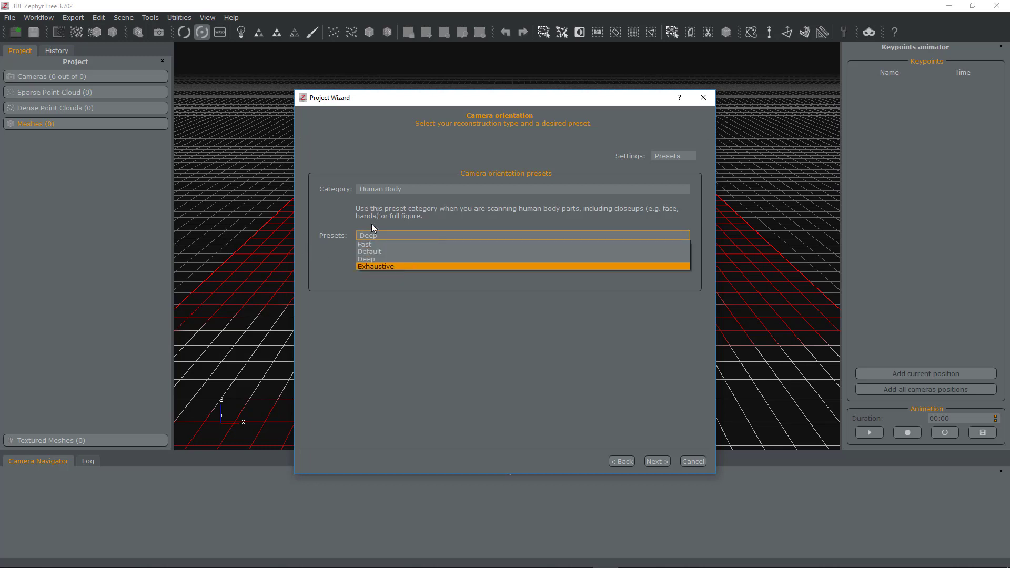
left_click(390, 236)
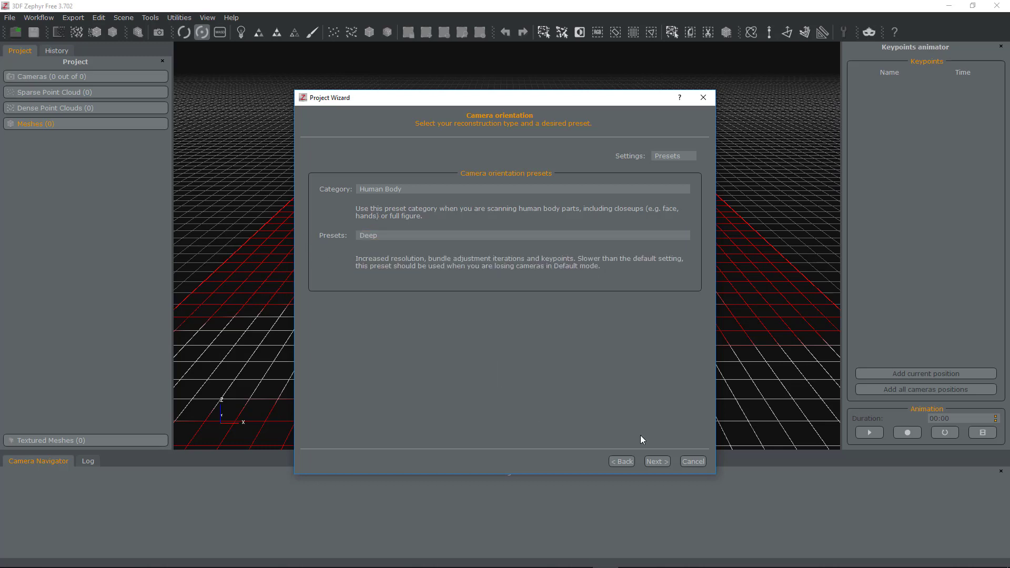
left_click(651, 461)
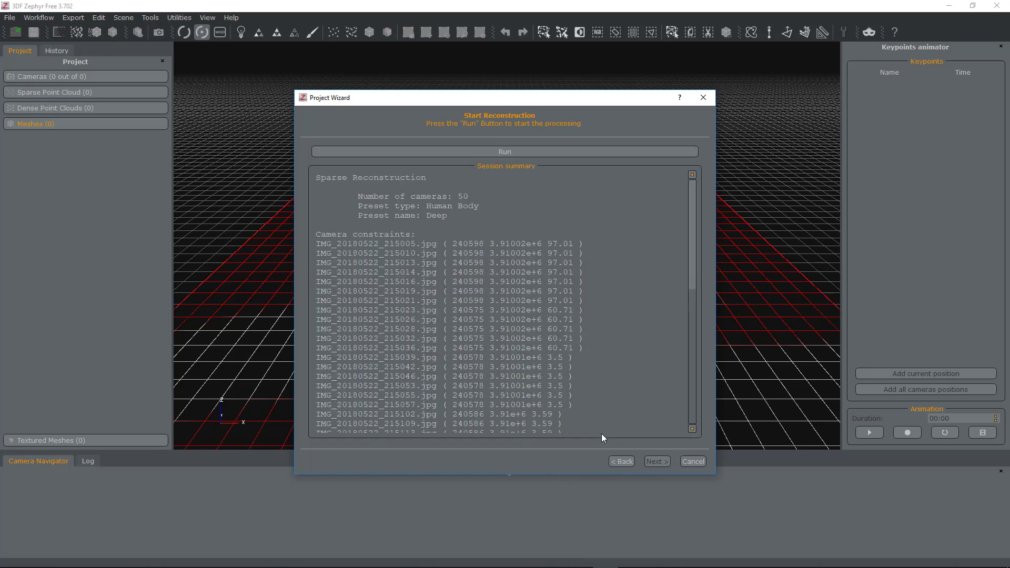
Step: Recheck the Settings mode on the presets page, then run the sparse reconstruction
left_click(621, 462)
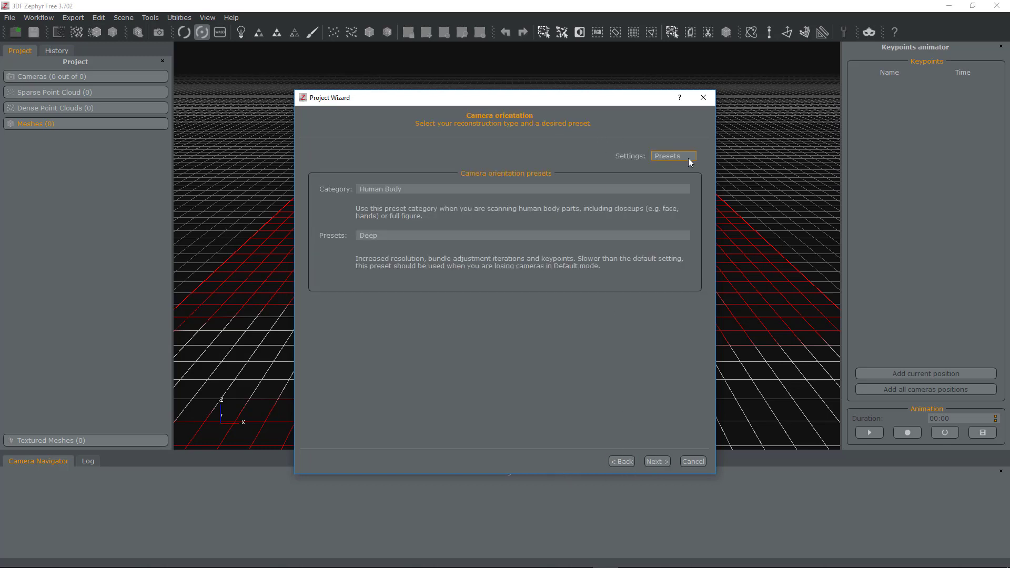
left_click(690, 161)
left_click(607, 153)
left_click(648, 466)
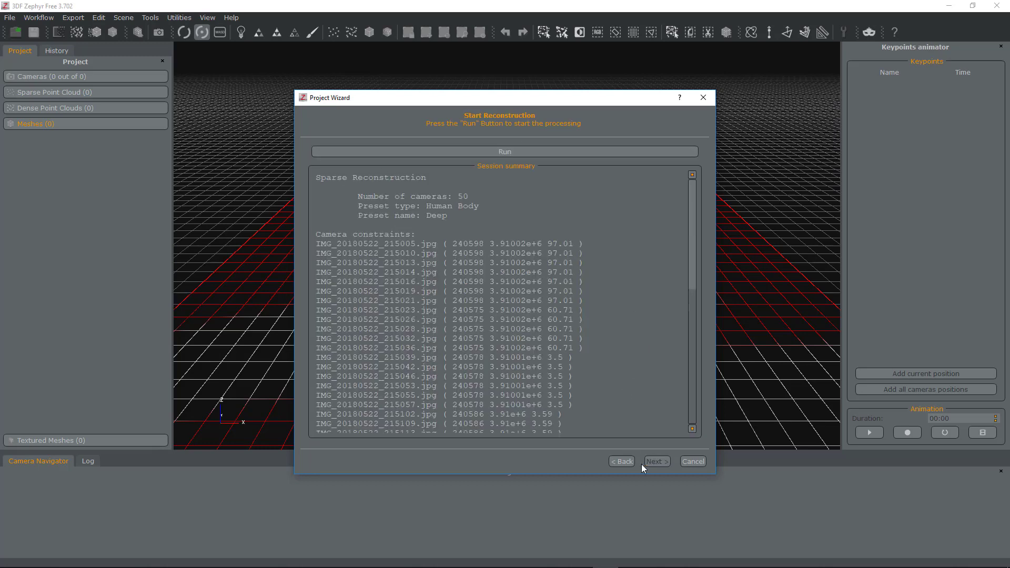
left_click(499, 152)
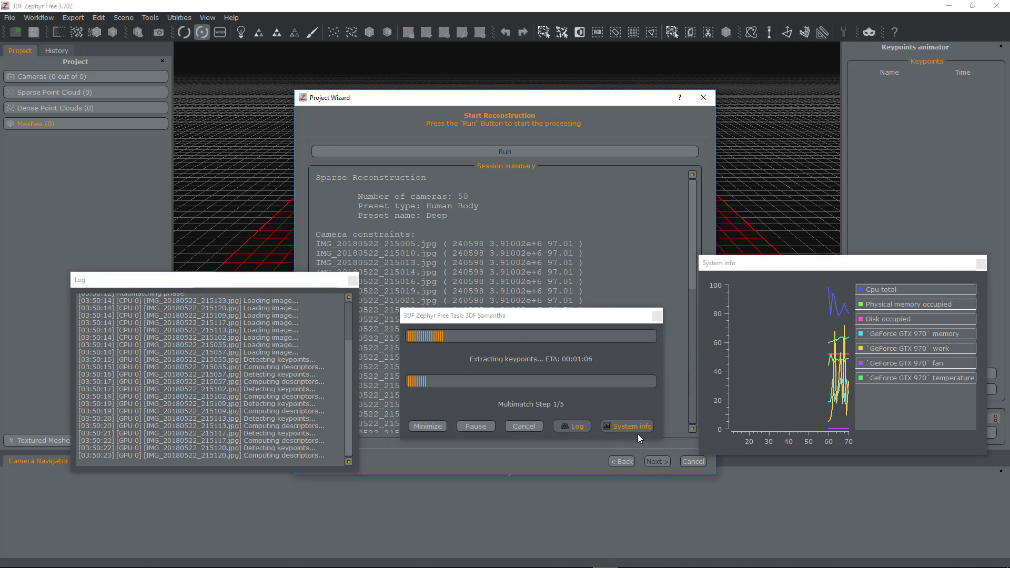
Step: Toggle the Log and System info windows off and back on while reconstruction runs
left_click(576, 431)
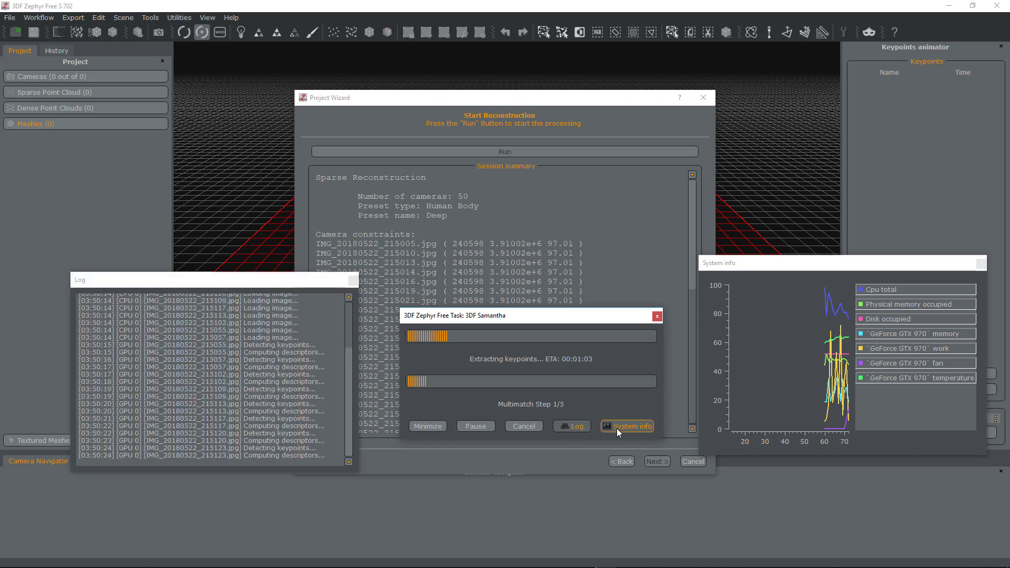
left_click(575, 430)
left_click(622, 428)
left_click(622, 428)
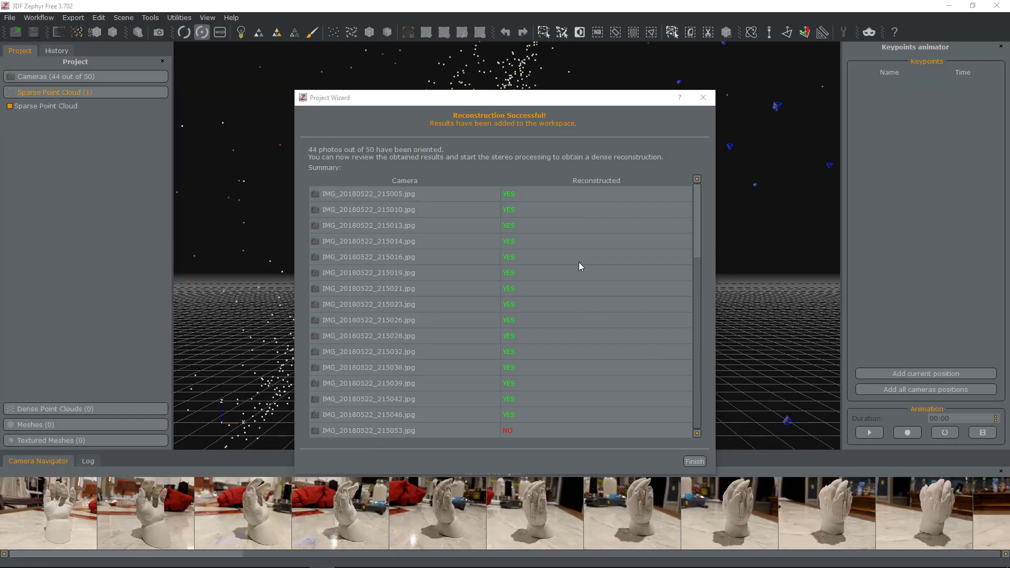
Step: Review the reconstruction summary and close the wizard with Finish
scroll(578, 267, "down", 10)
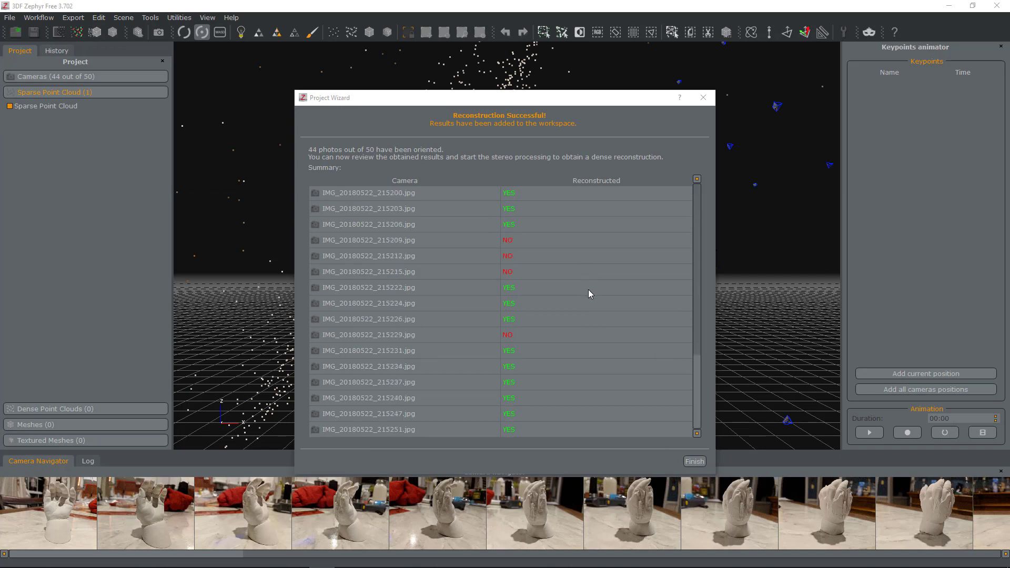
scroll(558, 331, "up", 10)
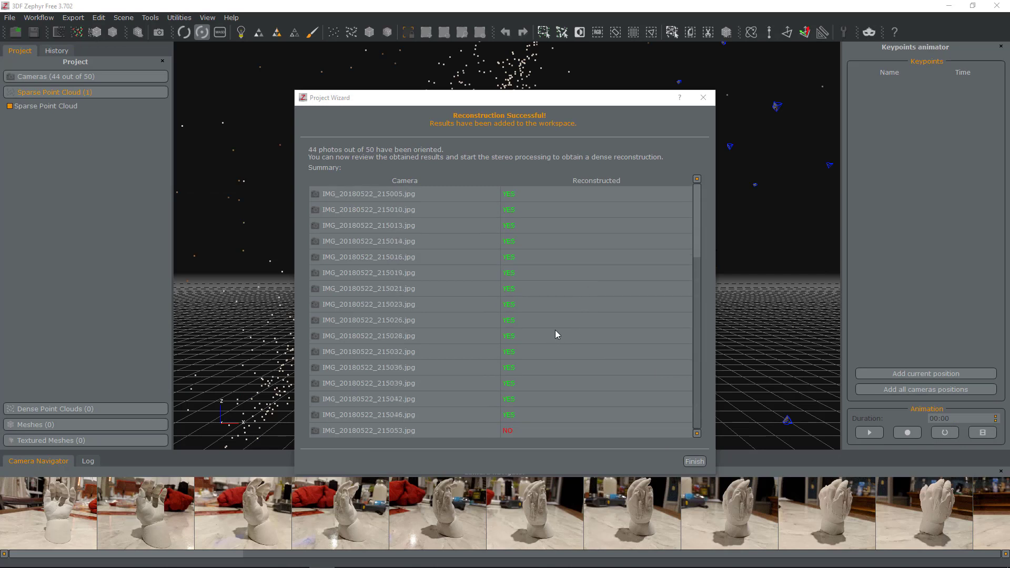
scroll(556, 329, "down", 5)
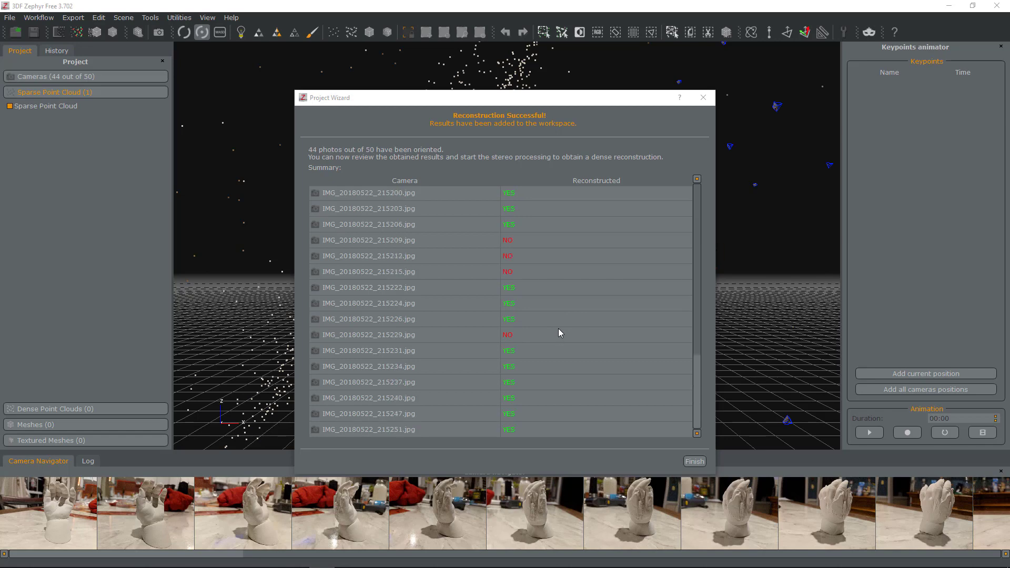
scroll(559, 332, "up", 5)
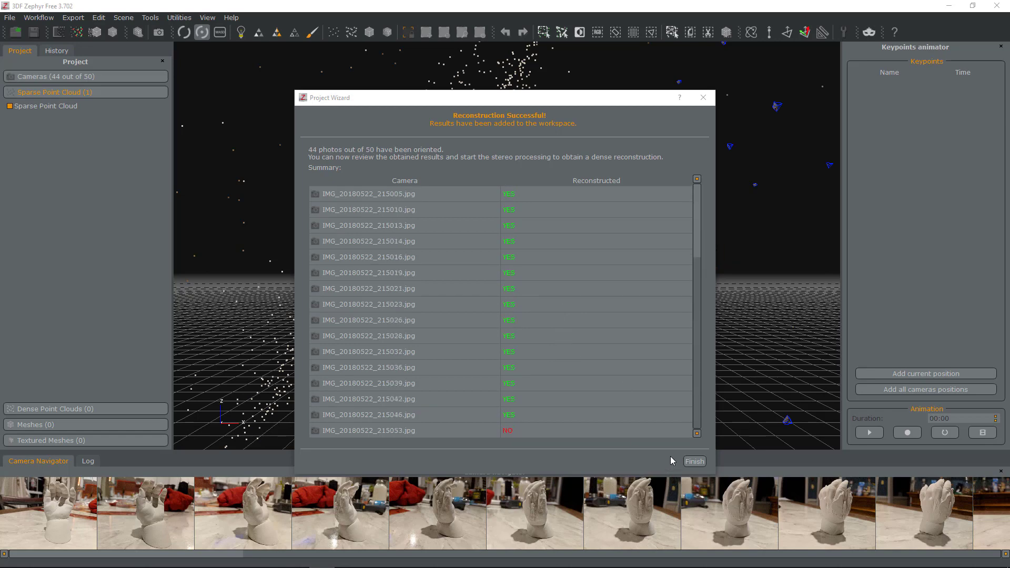
left_click(694, 461)
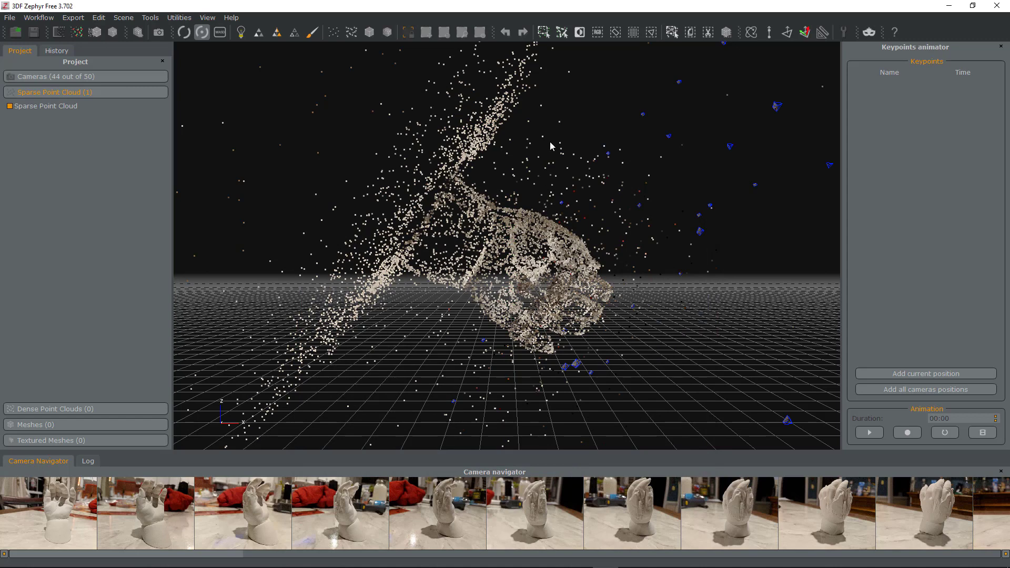
Step: Rotate the sparse cloud to α 180, β -54.05, γ 180 so the hand stands upright
left_click(752, 33)
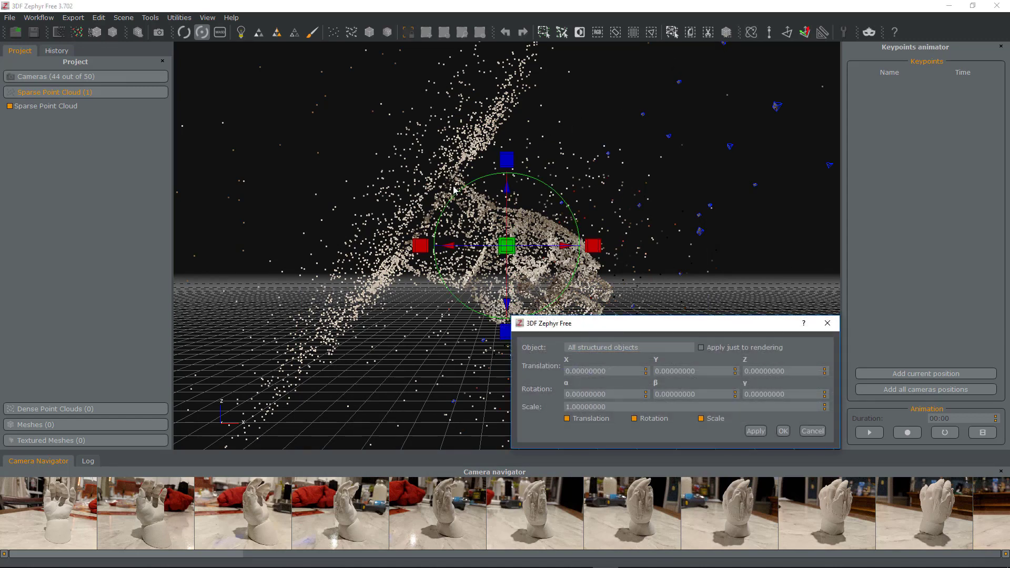
left_click_drag(461, 189, 504, 330)
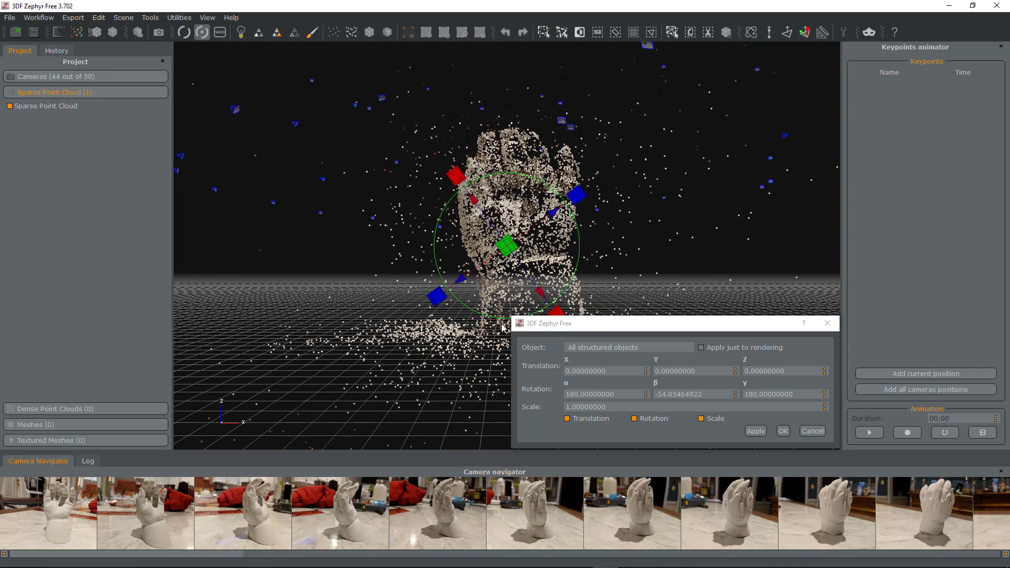
left_click(783, 431)
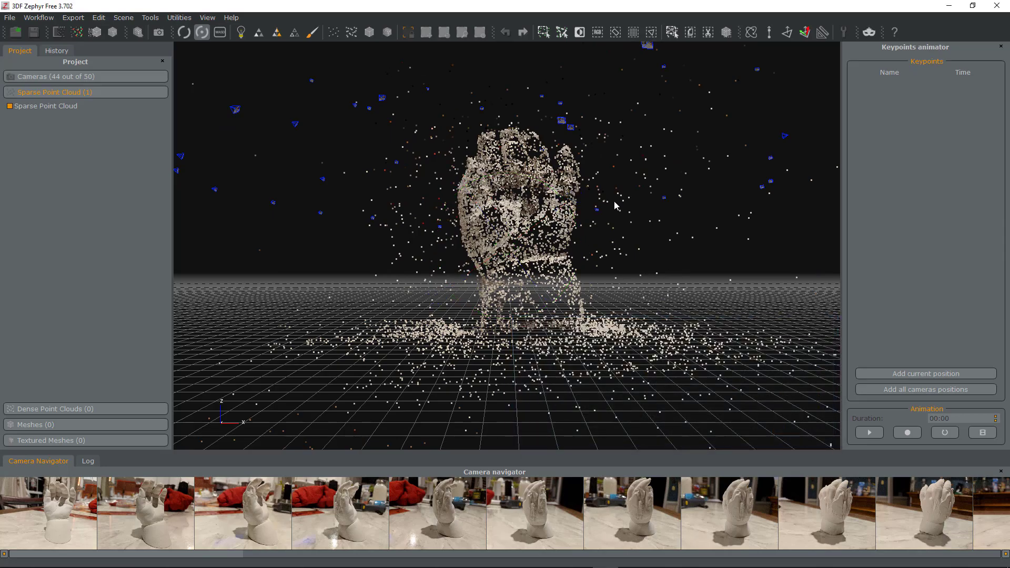
left_click_drag(744, 298, 642, 333)
mouse_move(379, 182)
left_mouse_down()
mouse_move(446, 196)
mouse_move(383, 225)
mouse_move(381, 199)
left_mouse_up()
left_click_drag(412, 313, 520, 269)
Step: Show a bounding box around the hand cloud and rotate it to align with the grid
left_click(407, 33)
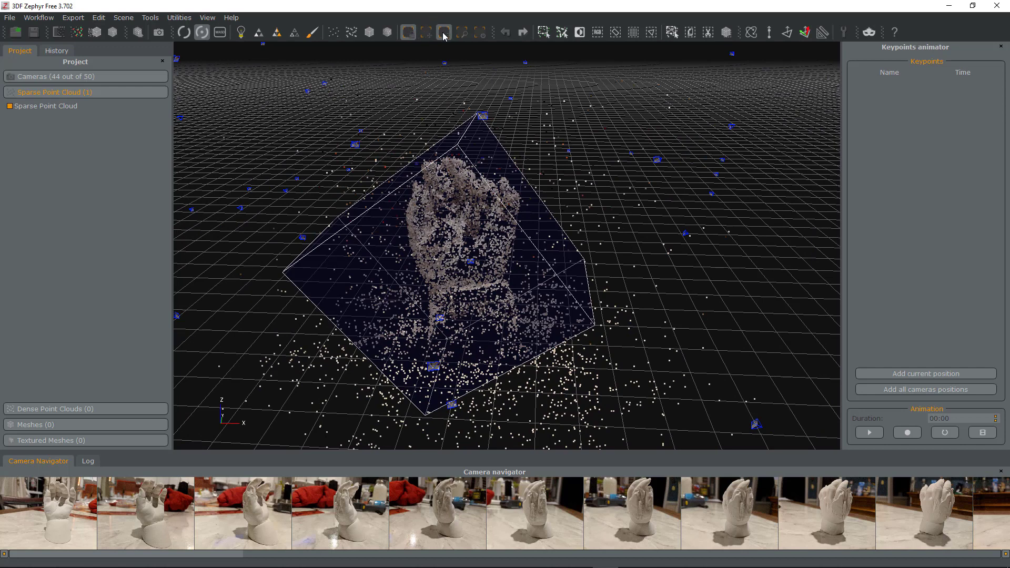
left_click(443, 32)
left_click_drag(450, 70, 322, 158)
left_click(426, 32)
left_click_drag(643, 303, 634, 296)
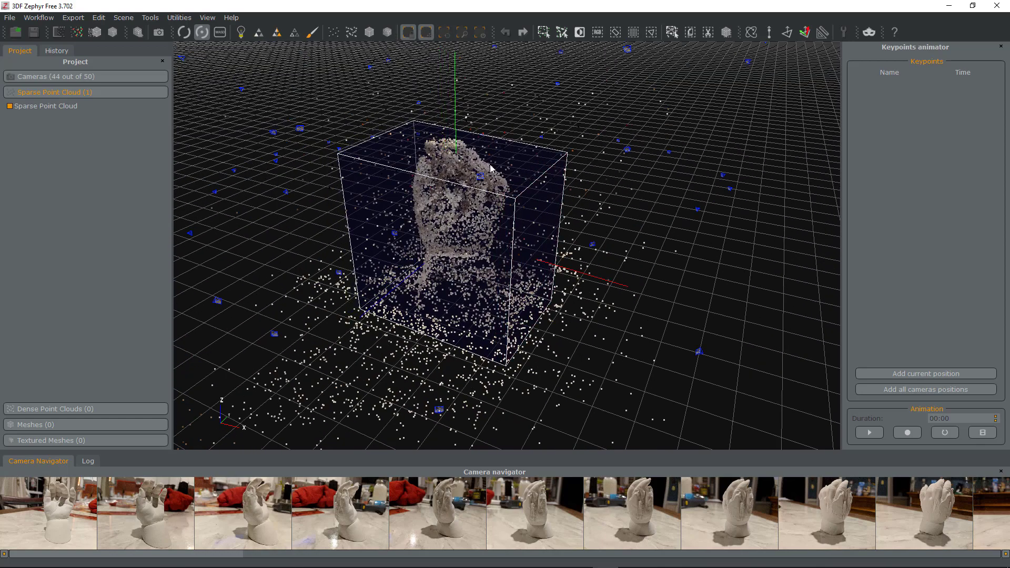
left_click_drag(605, 316, 650, 255)
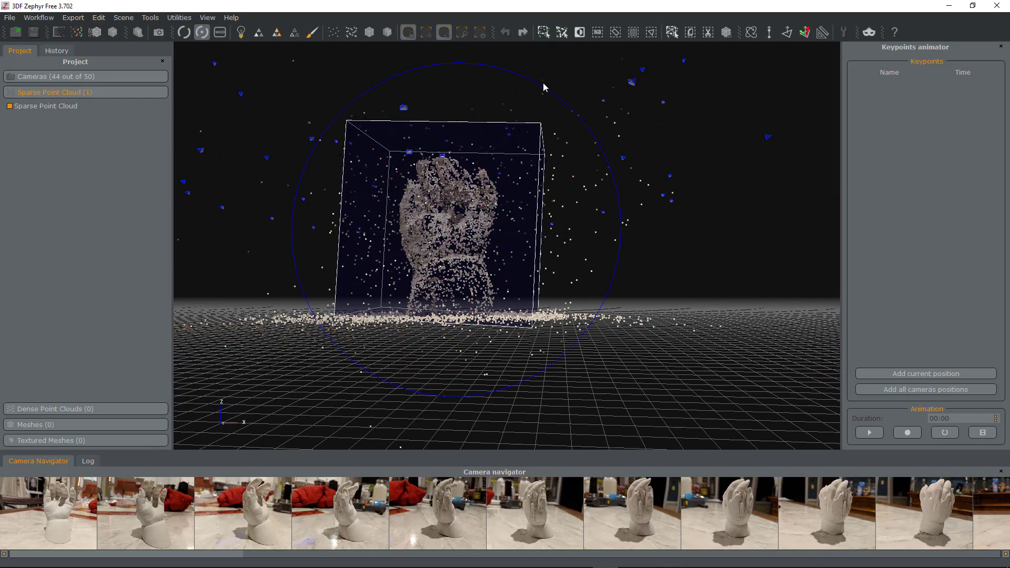
left_click_drag(541, 87, 538, 88)
left_click_drag(700, 241, 465, 317)
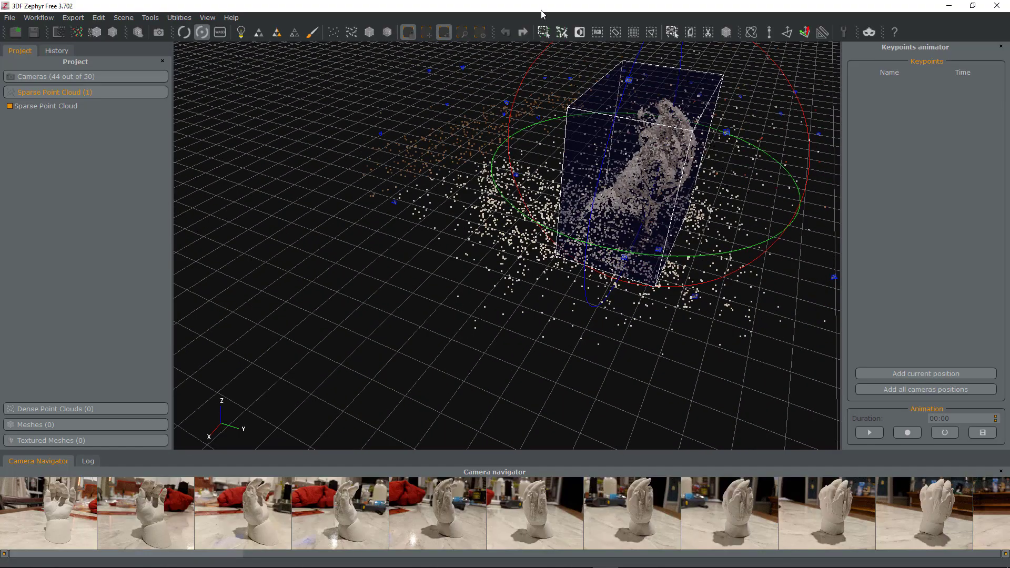
Step: Switch the bounding box to resize mode and pull its left face in toward the hand
left_click(461, 32)
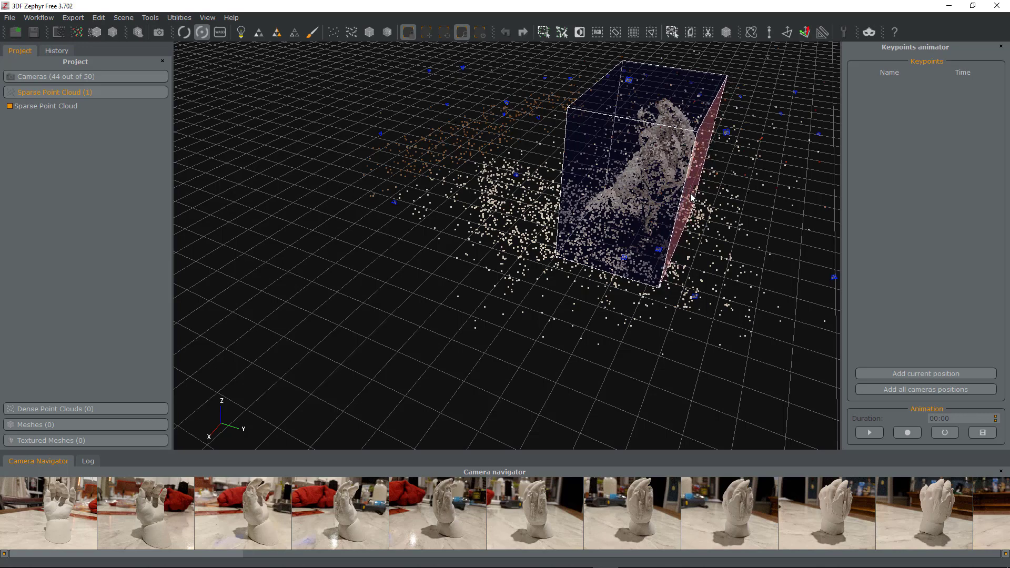
left_click_drag(531, 224, 570, 258)
scroll(571, 257, "down", 2)
scroll(571, 257, "up", 5)
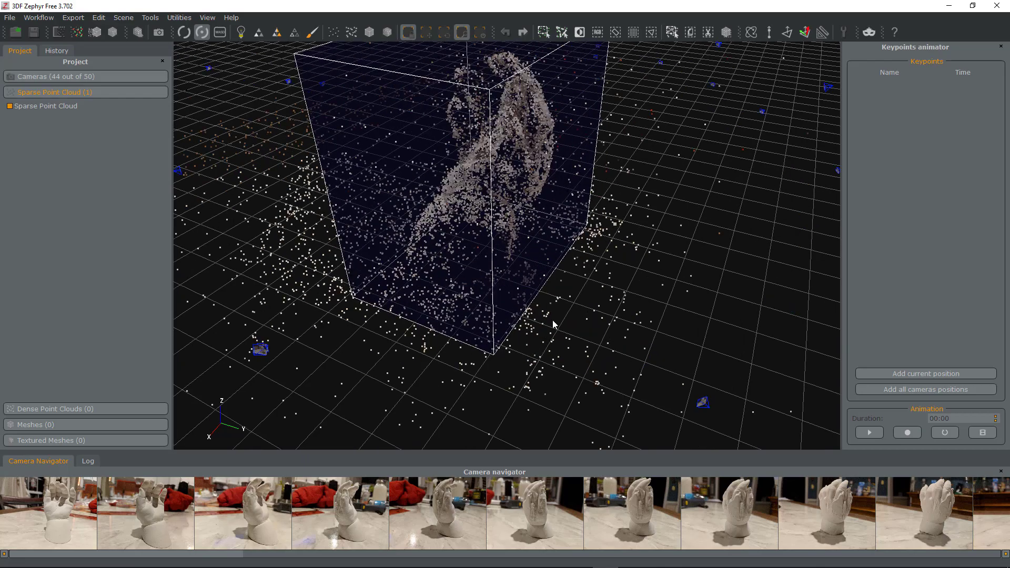
left_click_drag(554, 324, 544, 347)
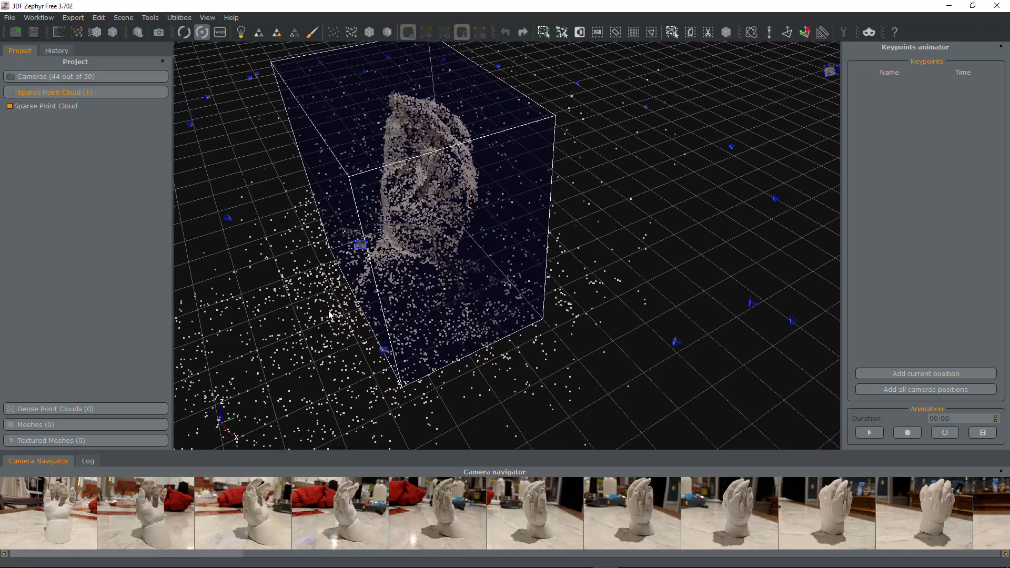
left_click_drag(362, 287, 412, 204)
left_click_drag(332, 338, 480, 340)
left_click_drag(239, 290, 279, 273)
Step: Work around to the box's other sides and nudge its front face inward
left_click_drag(492, 332, 346, 328)
left_click_drag(507, 296, 742, 159)
left_click_drag(734, 235, 305, 317)
right_click_drag(304, 317, 466, 264)
right_click_drag(403, 302, 428, 273)
left_click_drag(427, 272, 440, 200)
left_click_drag(435, 243, 428, 242)
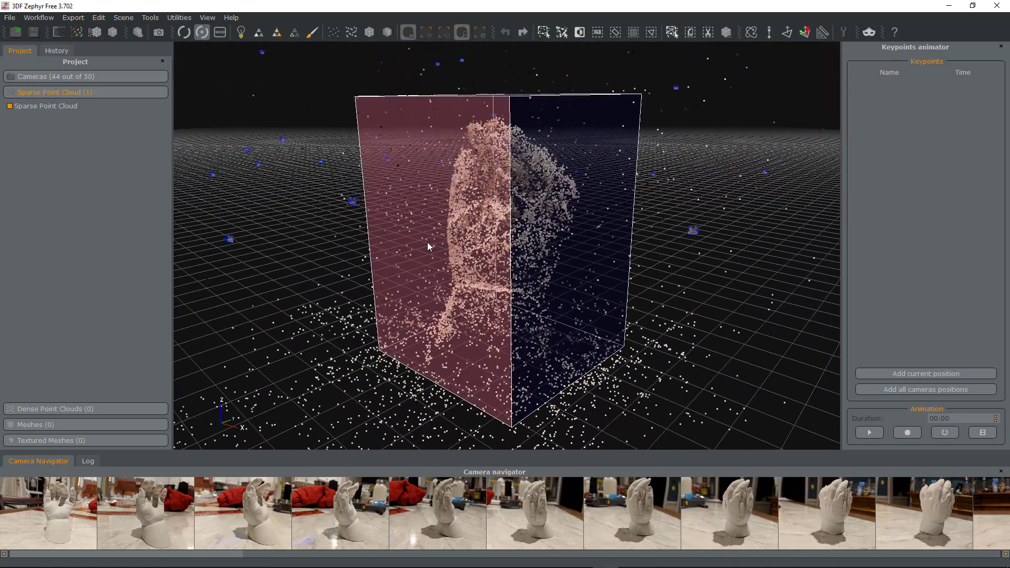
Step: Finish editing the bounding box, toggling its display off and on
left_click(409, 33)
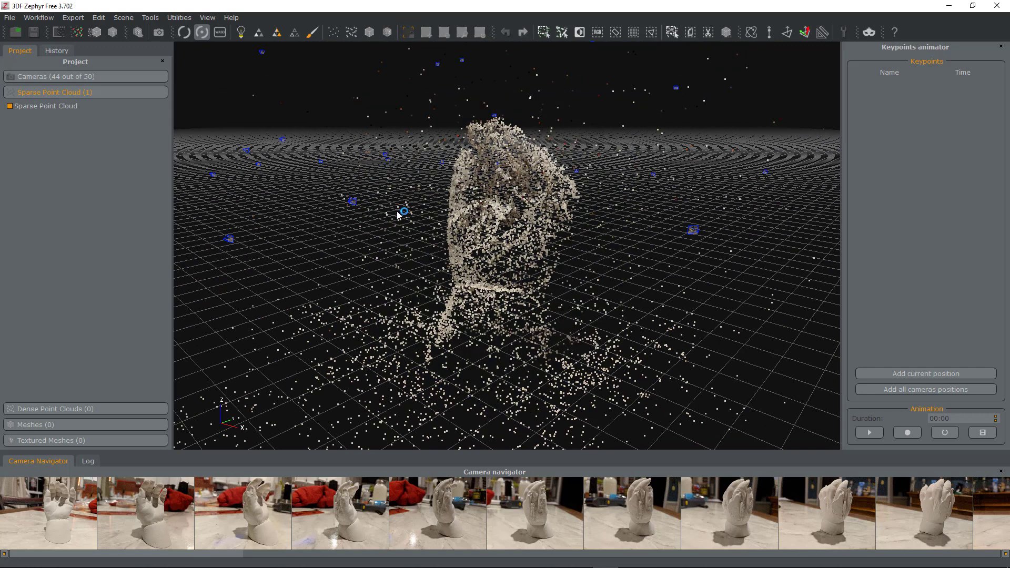
left_click(409, 33)
left_click(408, 33)
Step: Generate a dense point cloud using the Human Body High Details preset
left_click(82, 36)
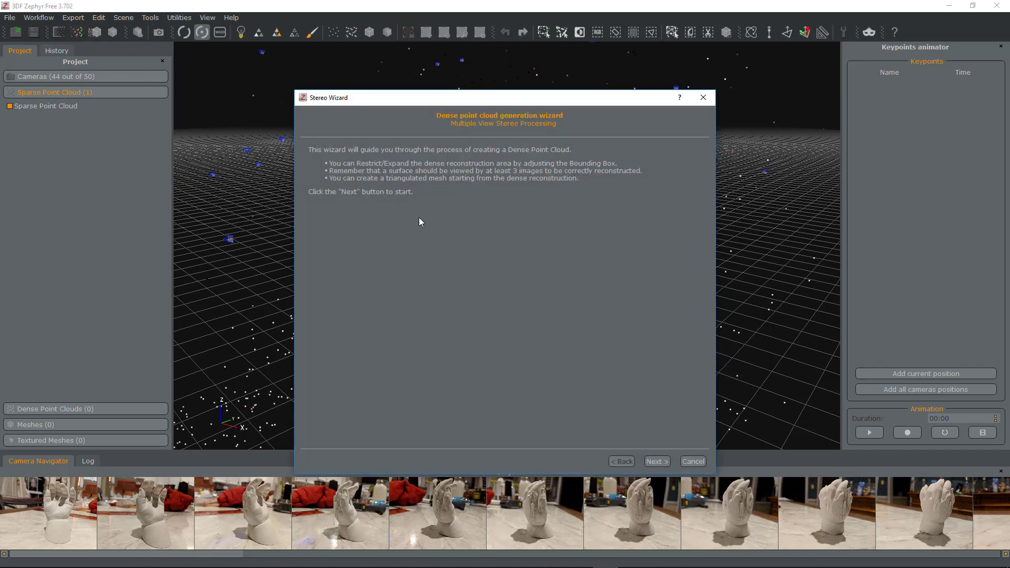
left_click(652, 462)
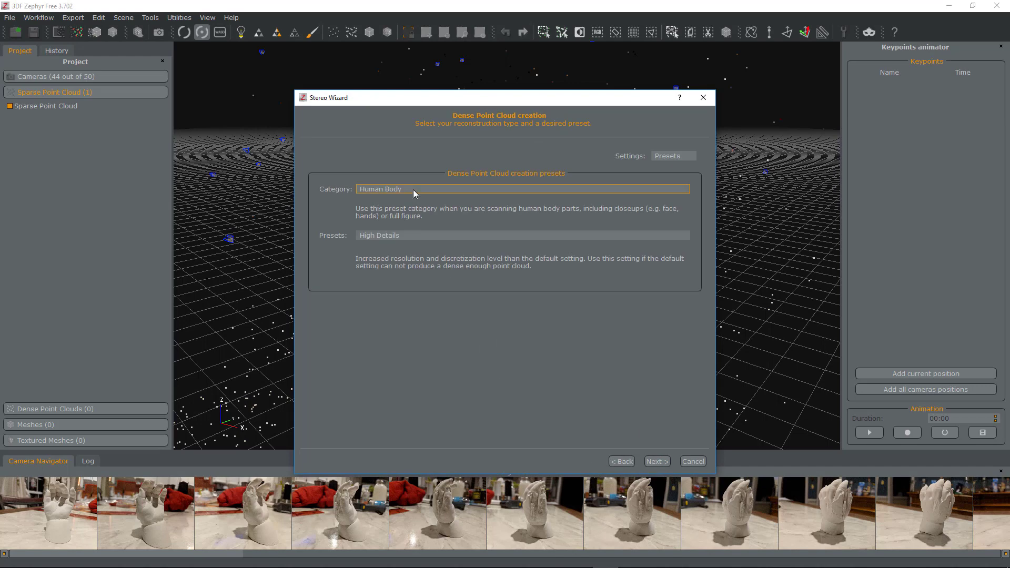
left_click(414, 237)
left_click(501, 220)
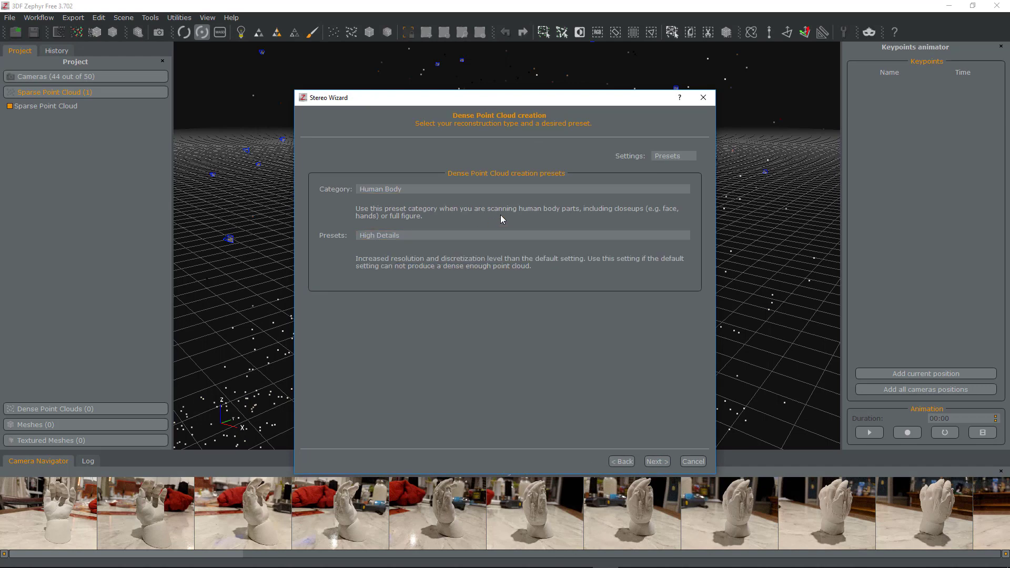
left_click(654, 463)
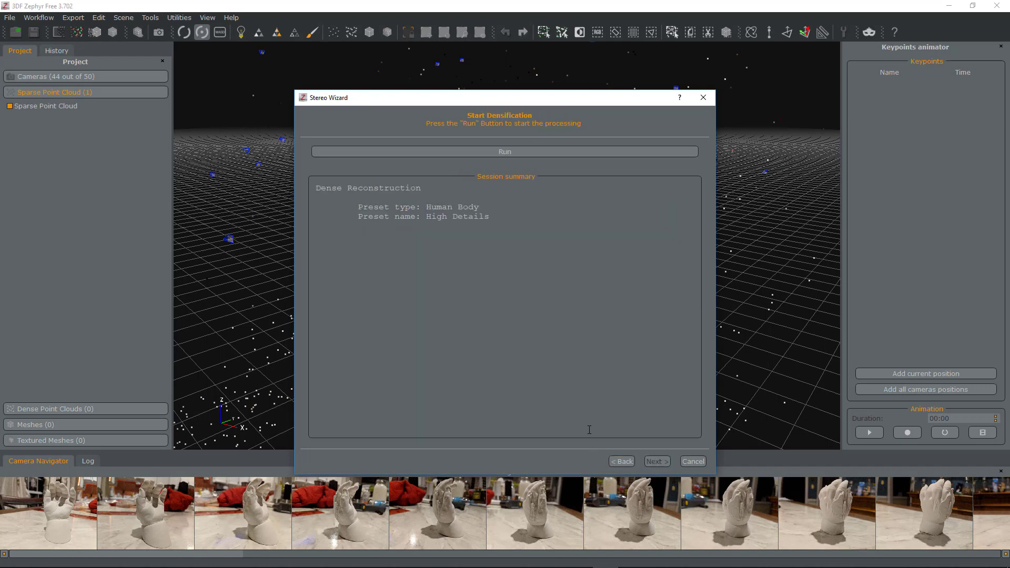
left_click(508, 154)
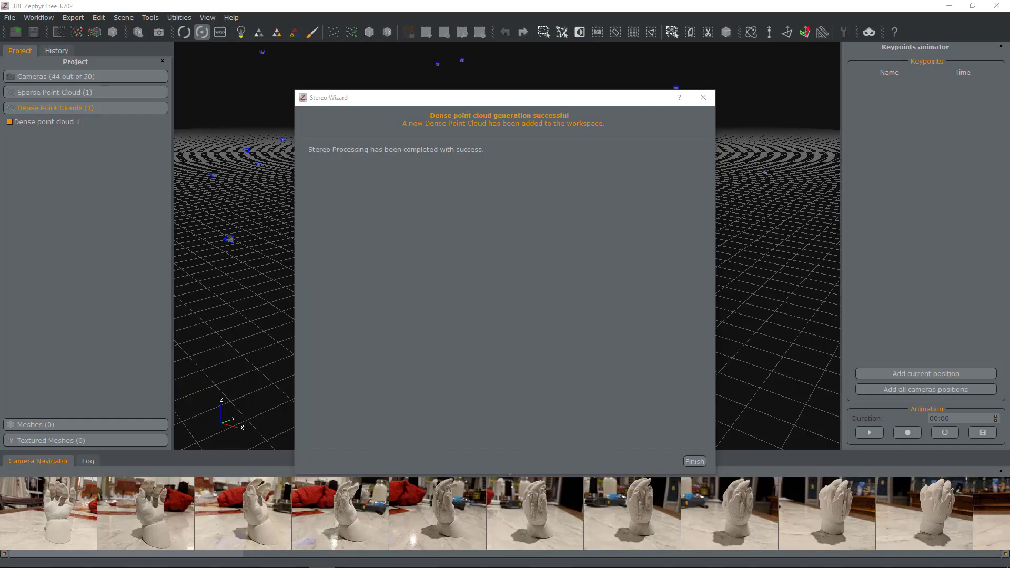
Step: Close the finished Stereo Wizard and orbit the dense hand cloud from several angles
left_click(693, 461)
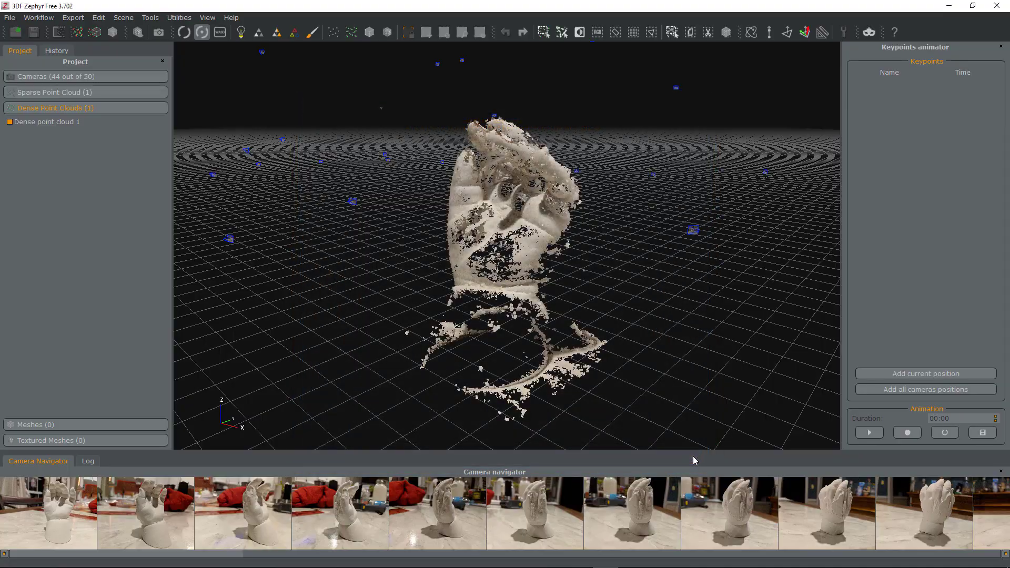
mouse_move(642, 361)
left_mouse_down()
mouse_move(620, 363)
mouse_move(652, 347)
mouse_move(591, 346)
mouse_move(659, 362)
mouse_move(619, 371)
mouse_move(632, 353)
mouse_move(587, 391)
mouse_move(471, 334)
mouse_move(684, 315)
mouse_move(615, 318)
mouse_move(501, 254)
mouse_move(541, 311)
mouse_move(521, 382)
mouse_move(621, 346)
mouse_move(647, 310)
mouse_move(532, 271)
mouse_move(537, 313)
mouse_move(591, 270)
mouse_move(463, 292)
mouse_move(490, 300)
mouse_move(557, 281)
mouse_move(460, 286)
left_mouse_up()
scroll(515, 287, "up", 3)
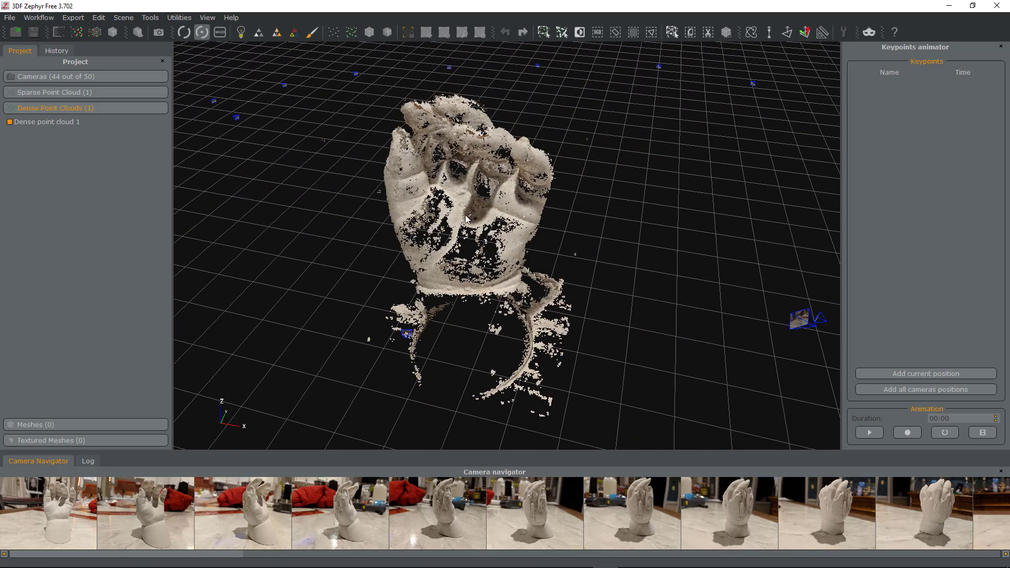
mouse_move(494, 294)
left_mouse_down()
mouse_move(506, 319)
mouse_move(563, 316)
mouse_move(581, 343)
mouse_move(589, 287)
mouse_move(627, 301)
mouse_move(421, 352)
mouse_move(379, 384)
mouse_move(459, 116)
left_mouse_up()
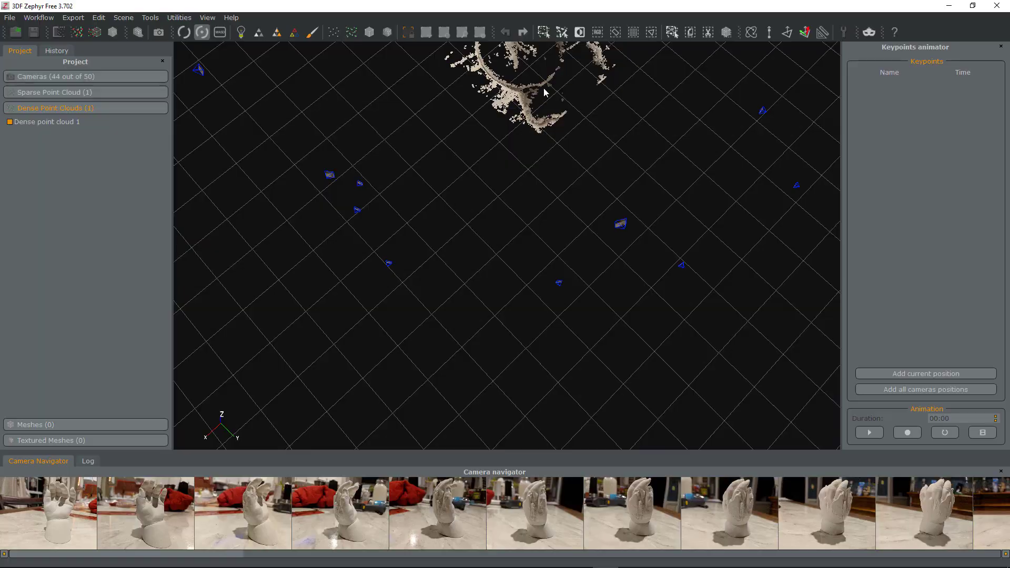
left_click_drag(547, 90, 412, 179)
scroll(546, 167, "down", 5)
Step: Zoom out, pan and orbit to centre the dense hand cloud in the view
left_click_drag(541, 197, 568, 216)
left_click_drag(690, 257, 566, 259)
scroll(590, 242, "up", 5)
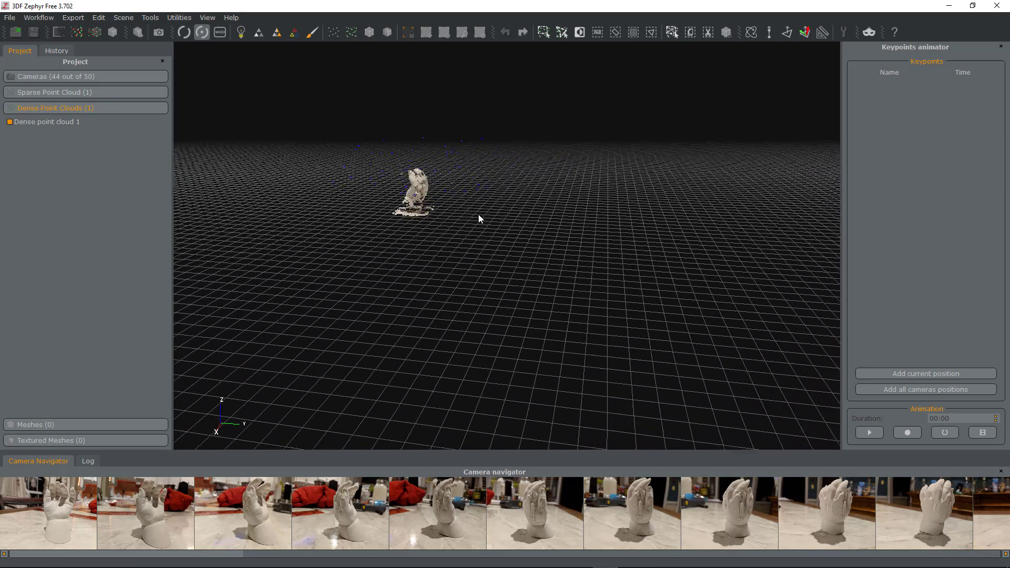
right_click_drag(404, 193, 661, 301)
scroll(564, 273, "down", 3)
scroll(564, 273, "up", 4)
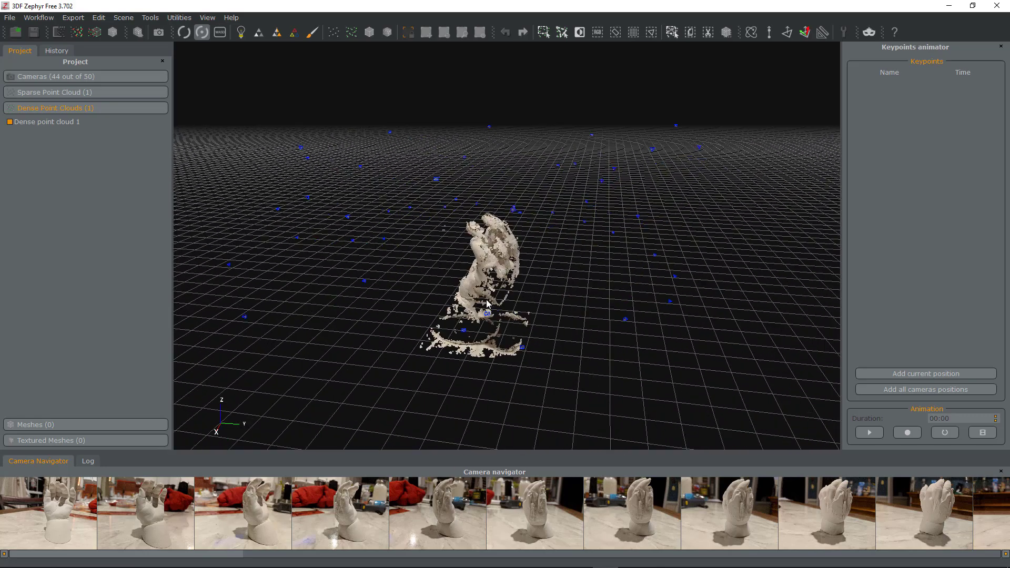
left_click_drag(483, 299, 547, 294)
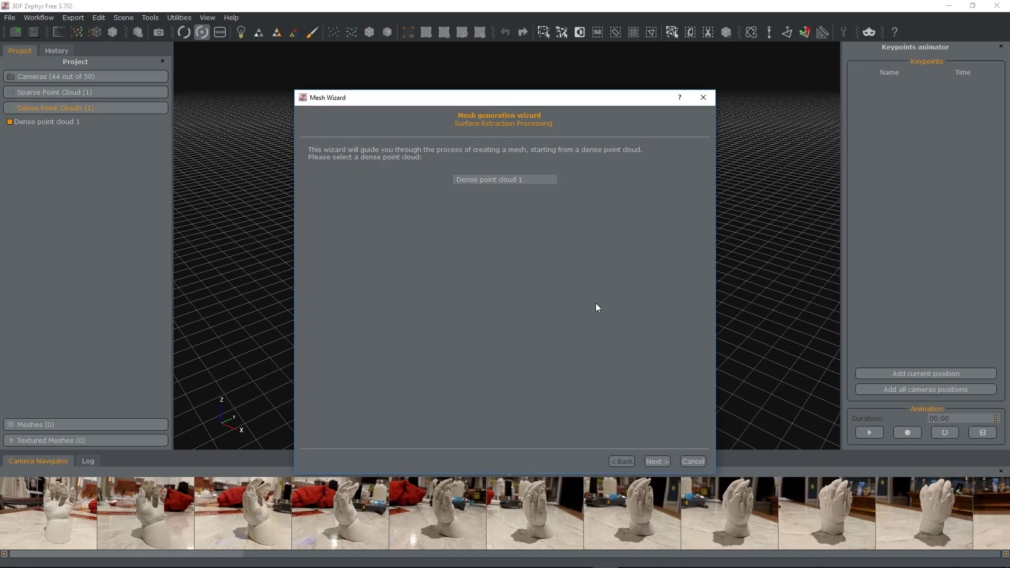
Step: Keep the High Details mesh preset, advance to the start page, then return to the presets
left_click(650, 462)
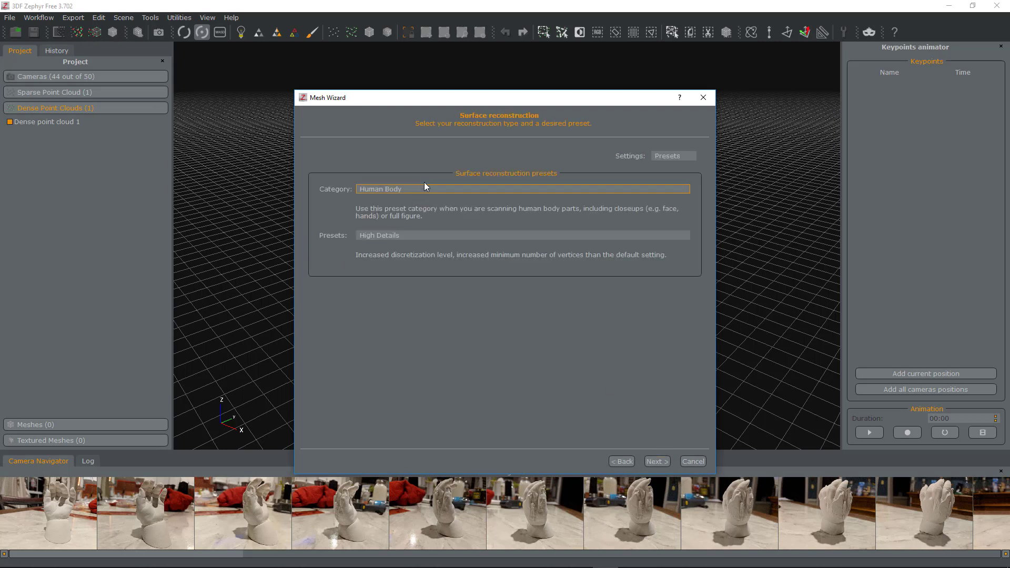
left_click(417, 238)
left_click(476, 235)
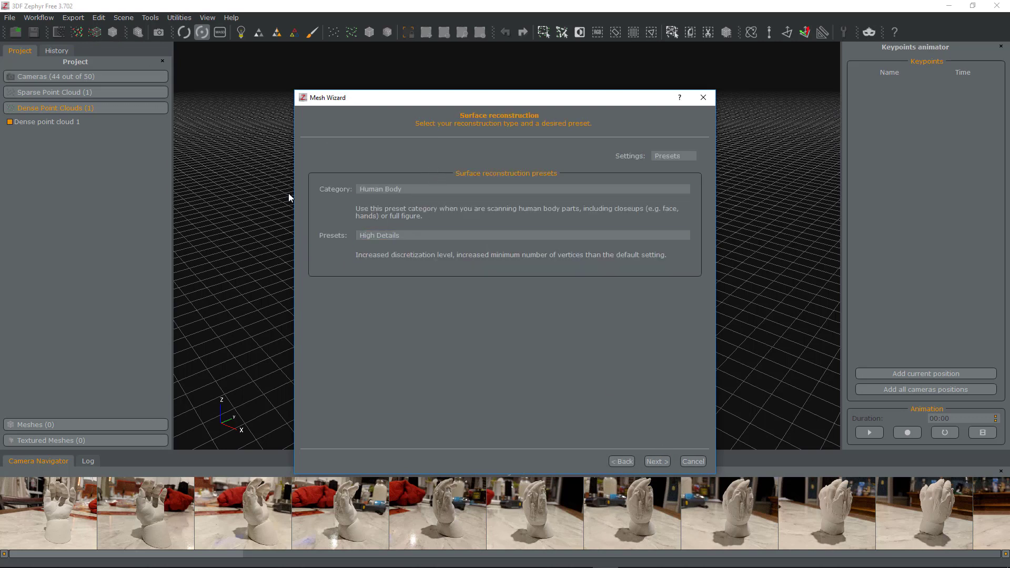
left_click(659, 462)
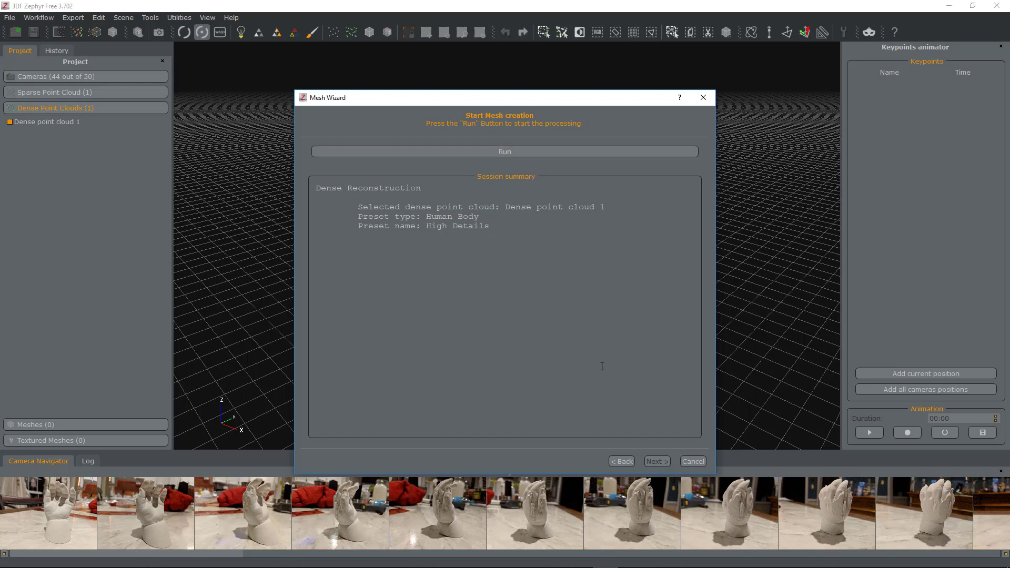
left_click(621, 462)
Step: Try the Close Range category, then settle on Human Body with High Details
left_click(450, 190)
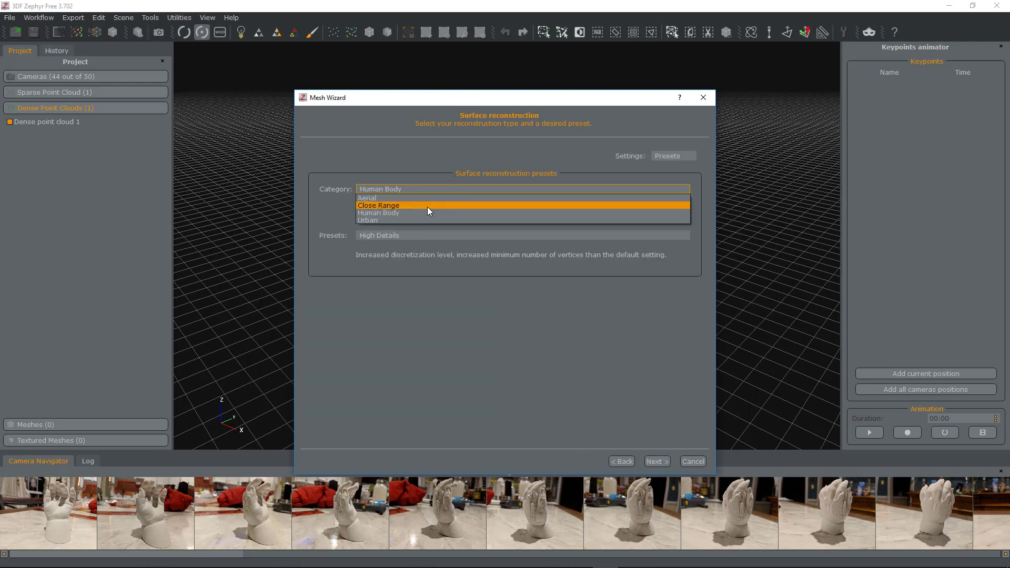
left_click(419, 205)
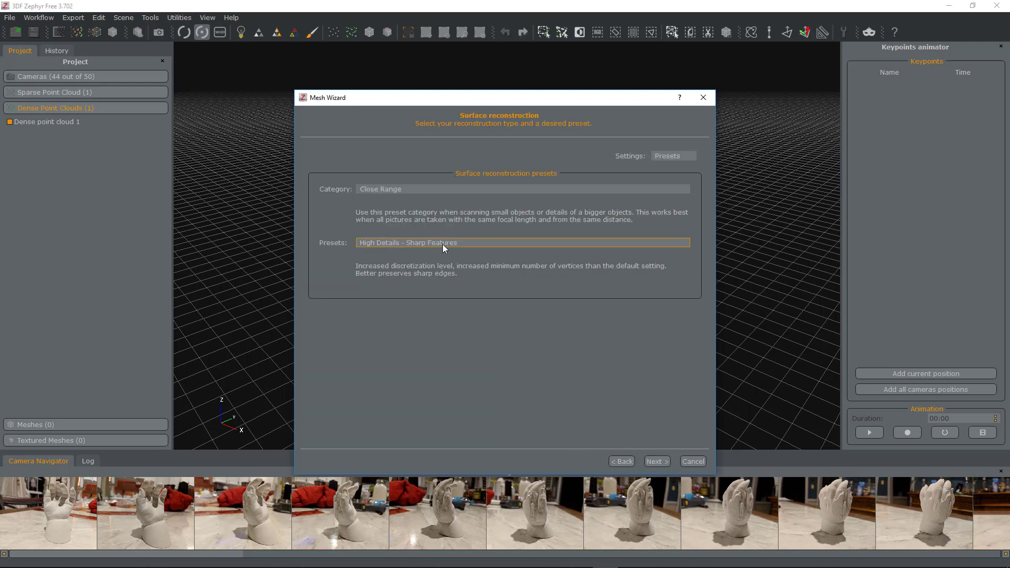
left_click(443, 243)
left_click(446, 189)
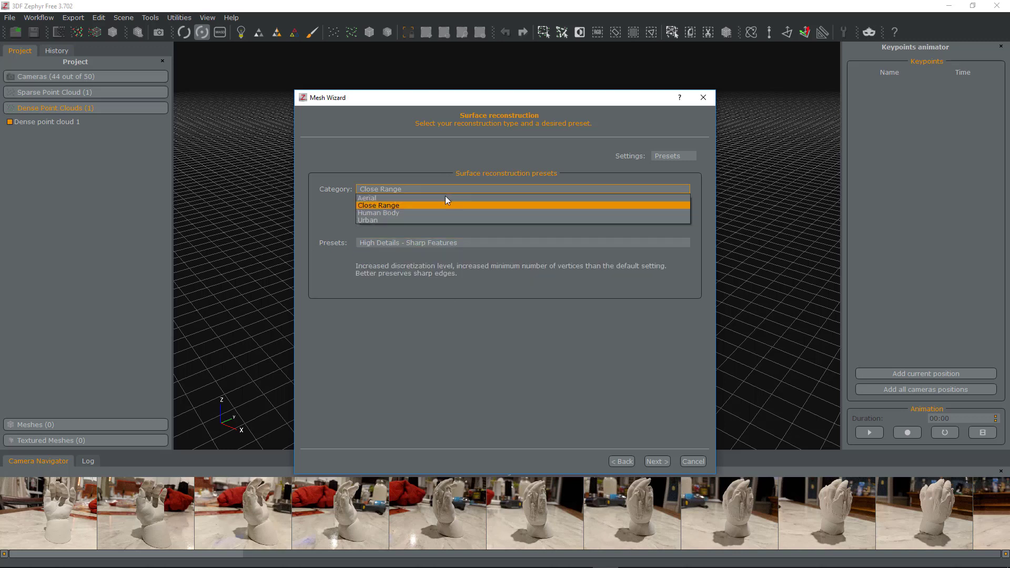
left_click(408, 213)
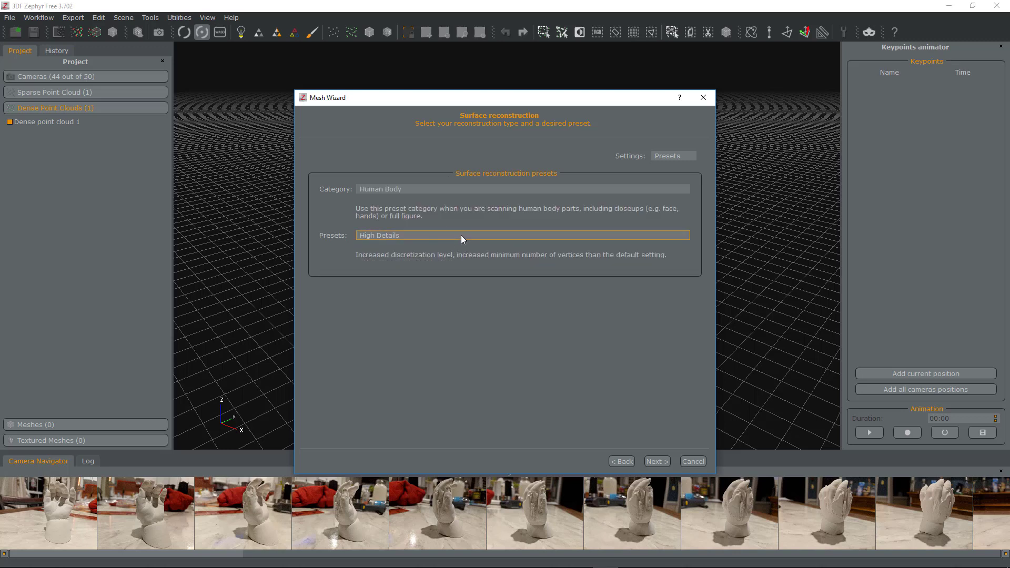
left_click(461, 235)
left_click(511, 378)
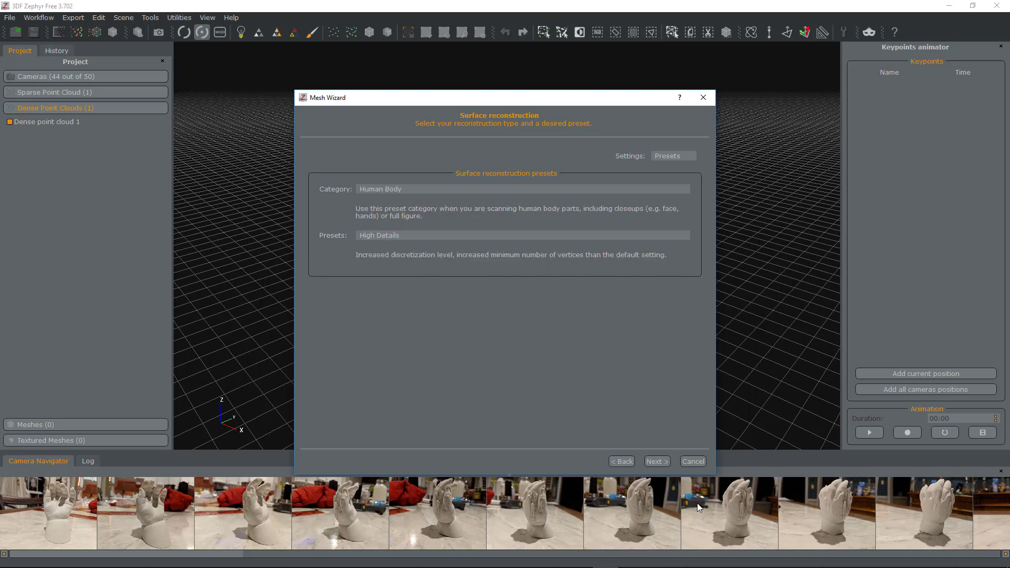
left_click(656, 462)
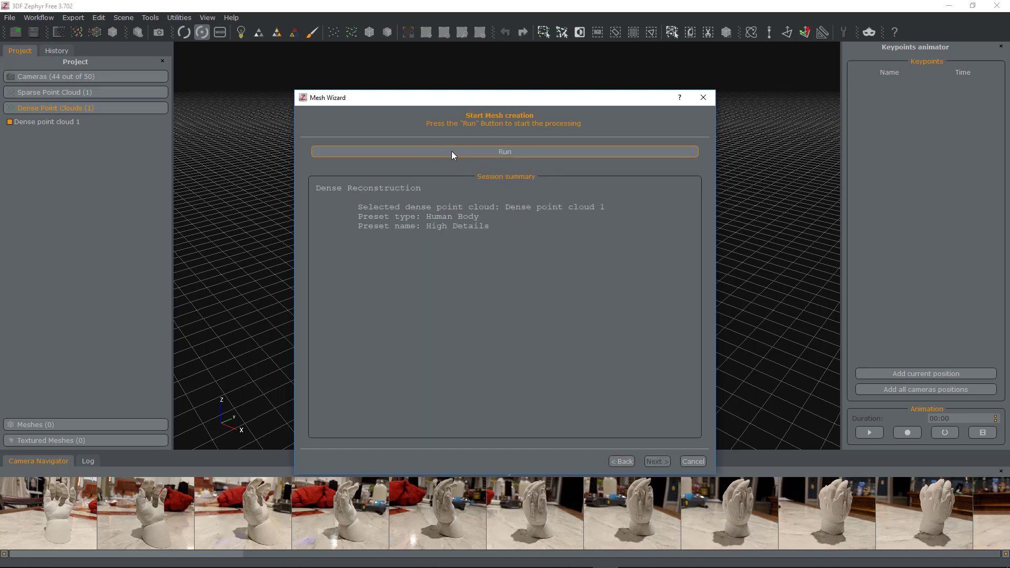
Step: Reopen the Mesh Wizard and run mesh generation from Dense point cloud 1
left_click(689, 461)
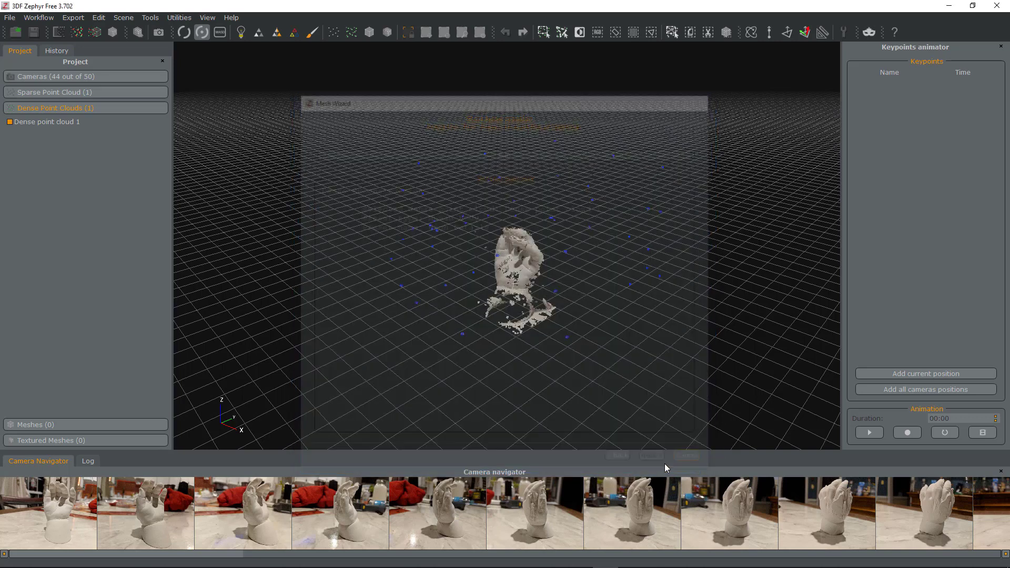
left_click(77, 32)
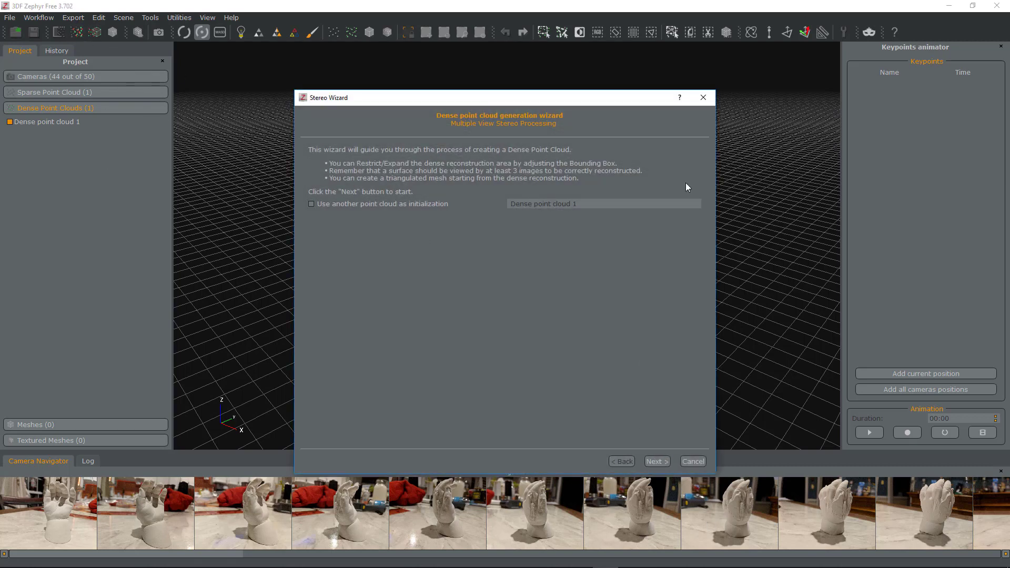
left_click(705, 97)
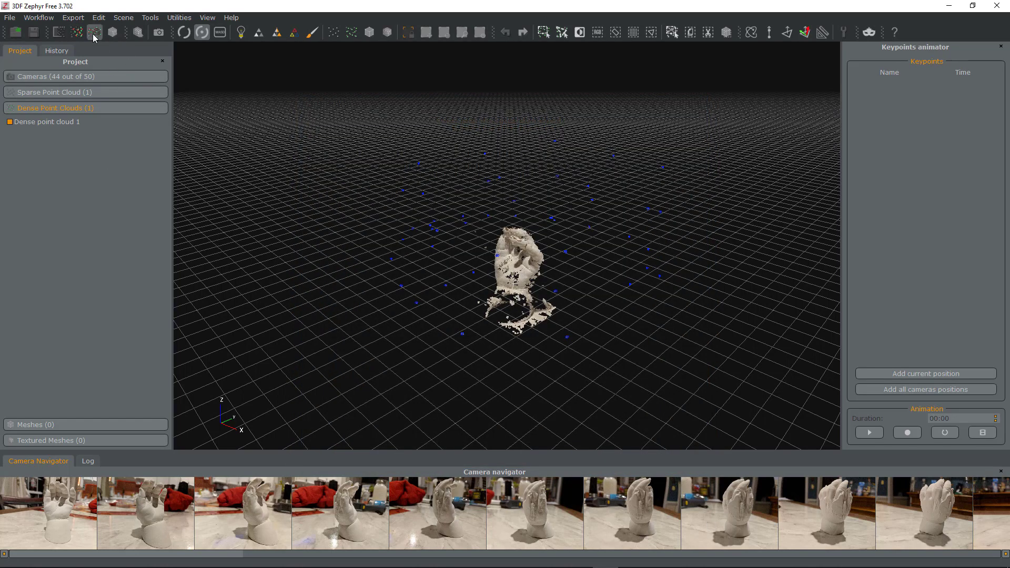
left_click(95, 33)
left_click(657, 462)
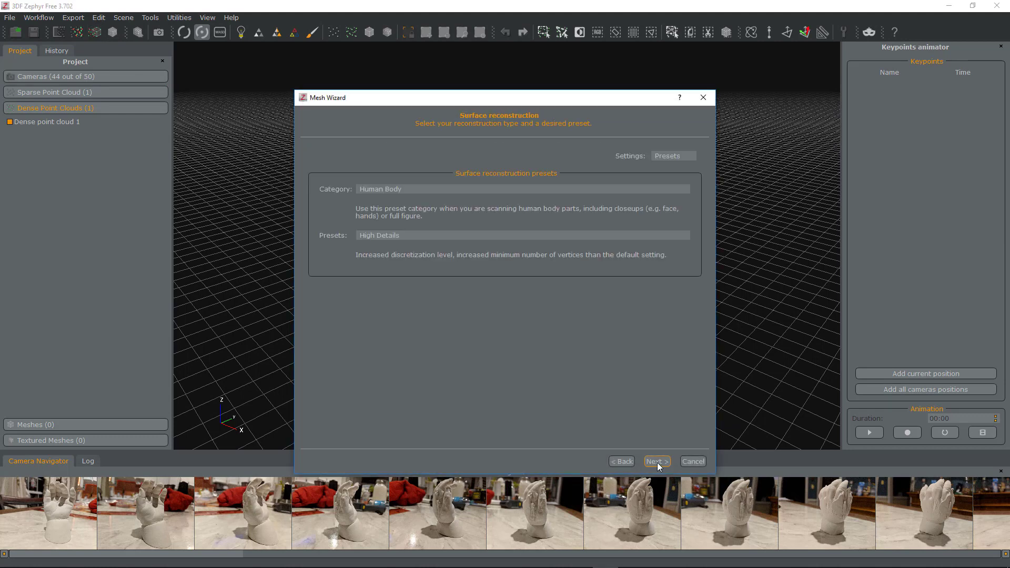
left_click(658, 462)
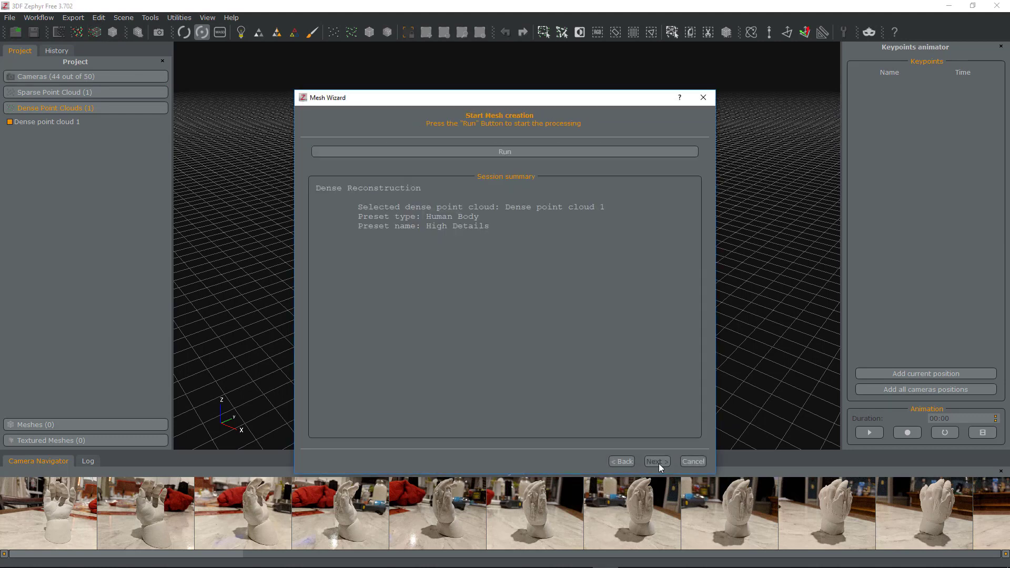
left_click(523, 156)
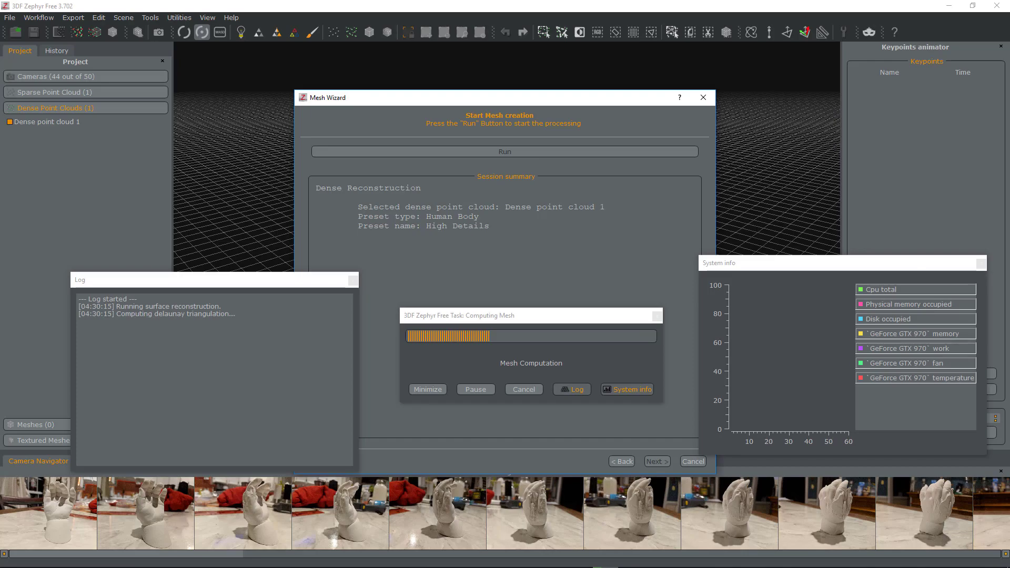
left_click(693, 460)
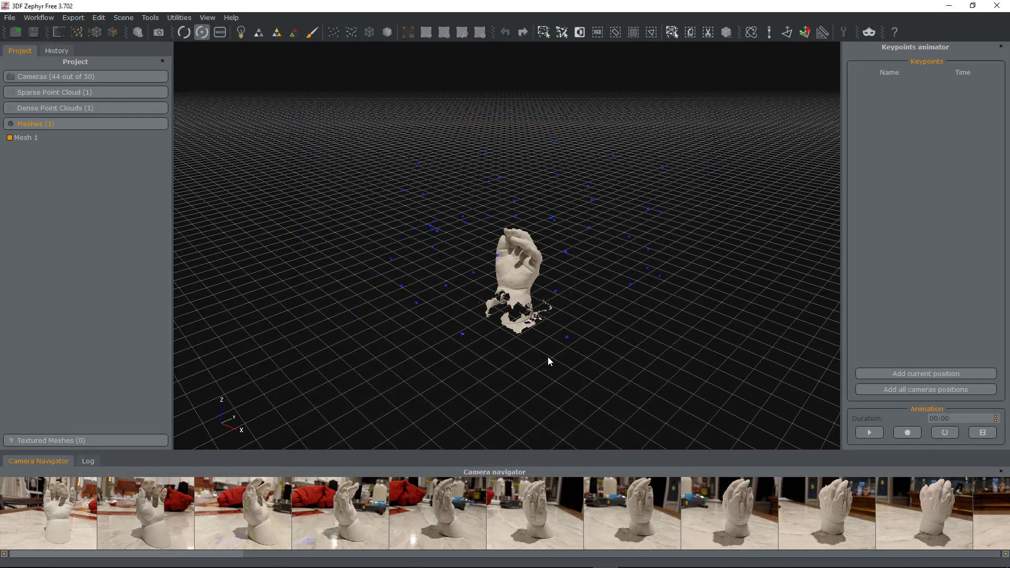
left_click_drag(548, 357, 540, 331)
scroll(540, 331, "down", 3)
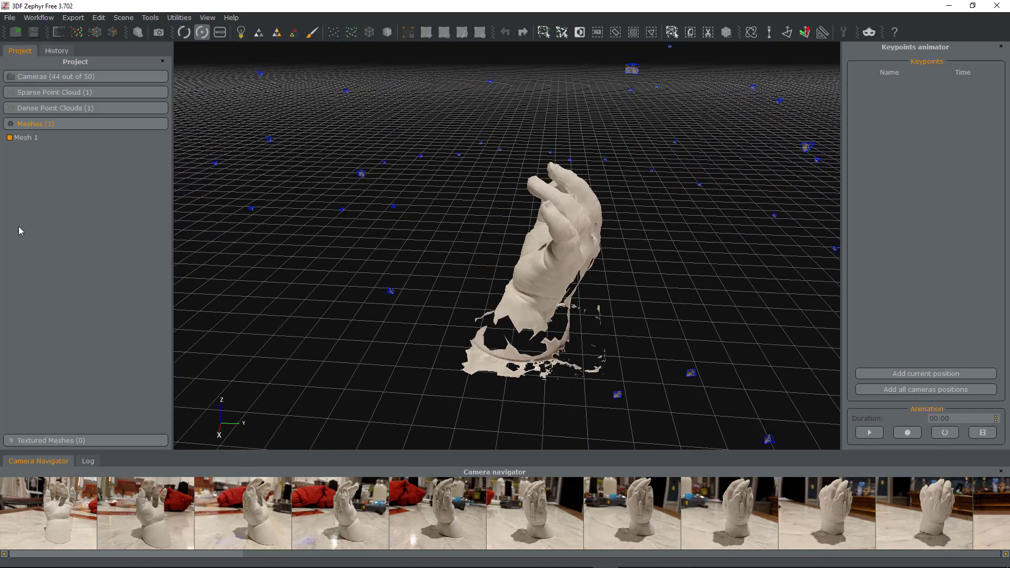
Step: Apply the Fill Holes - WaterTight mesh filter to Mesh 1 with Fill All
left_click(120, 17)
mouse_move(76, 19)
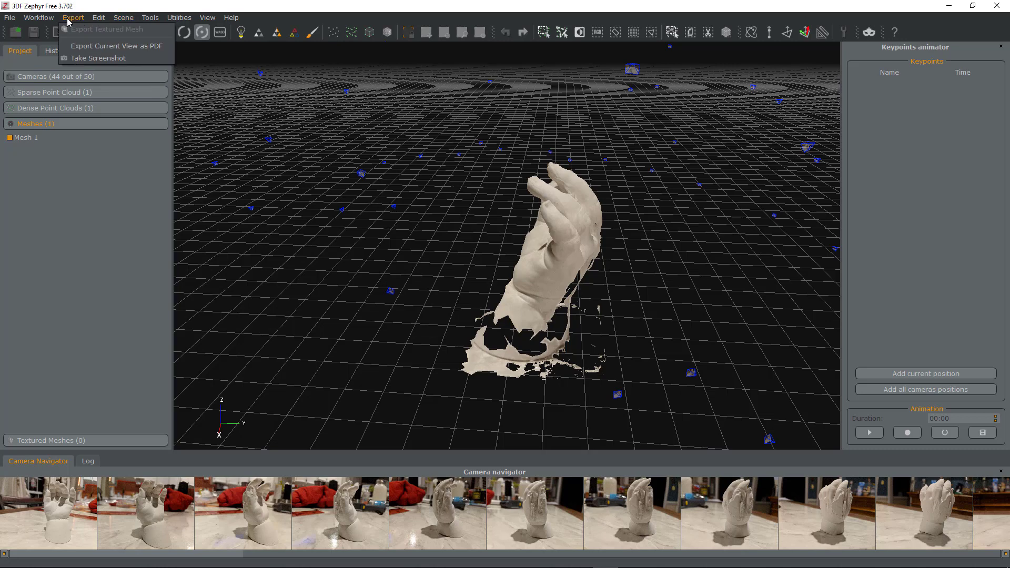
mouse_move(151, 18)
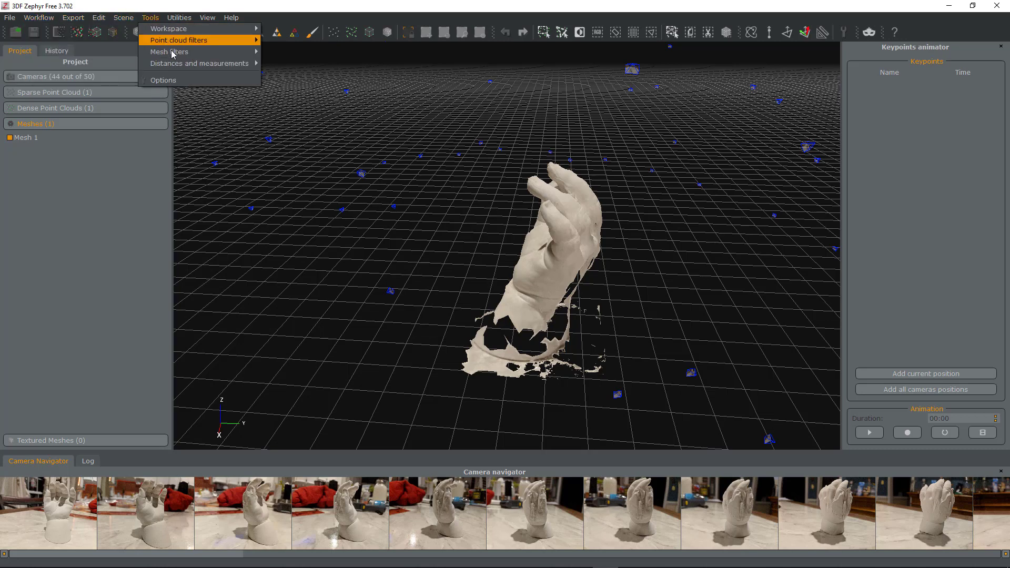
mouse_move(210, 51)
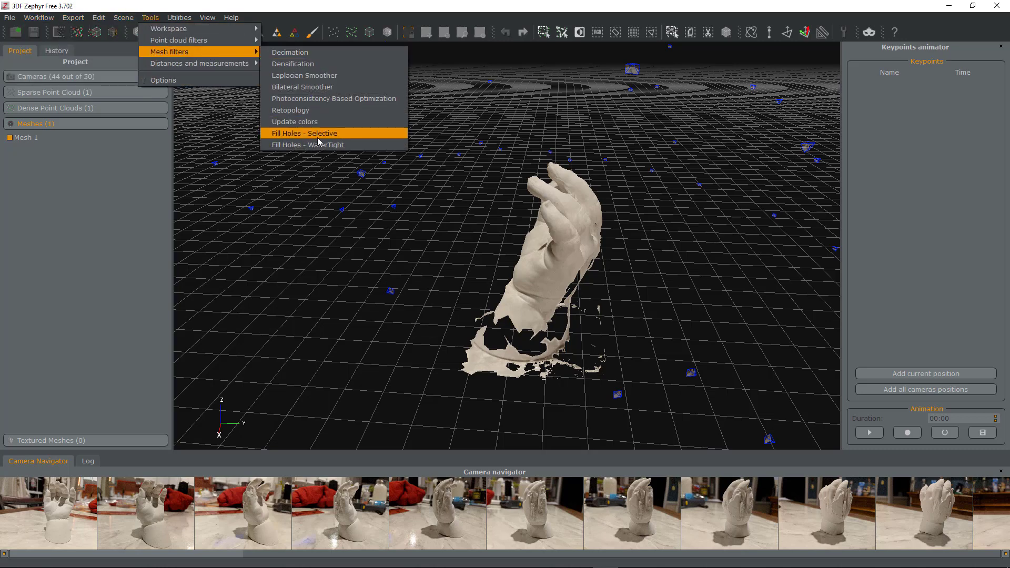
left_click(348, 146)
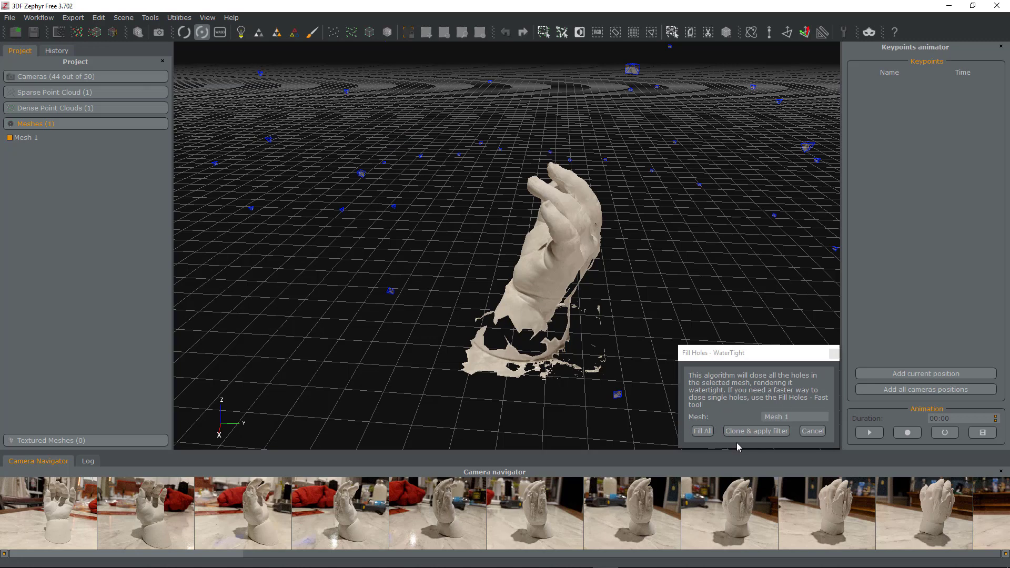
left_click(703, 432)
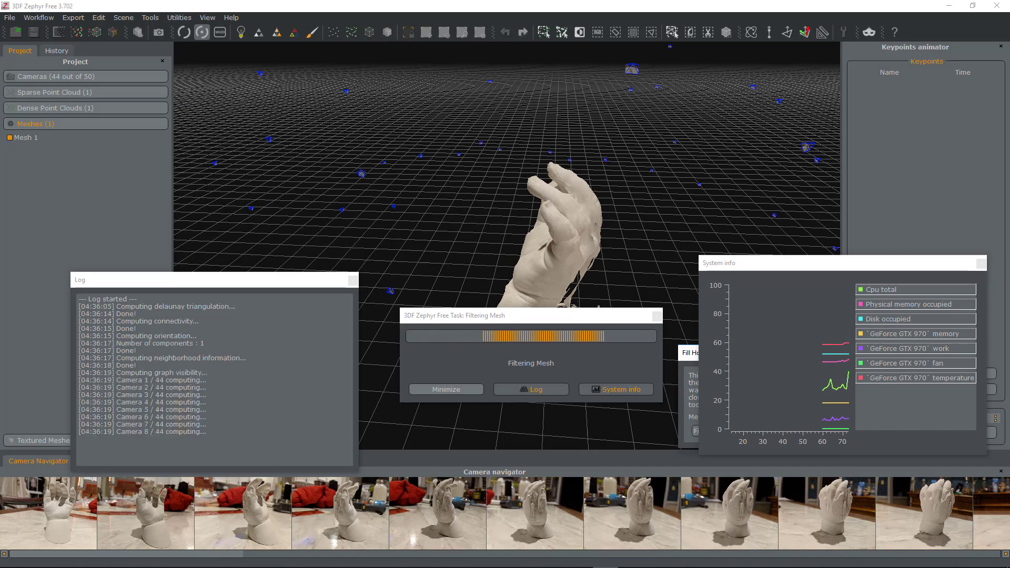
Step: Zoom and orbit to inspect the hole-filled Mesh 1 with its closed base
scroll(645, 338, "up", 5)
left_click_drag(602, 352, 573, 246)
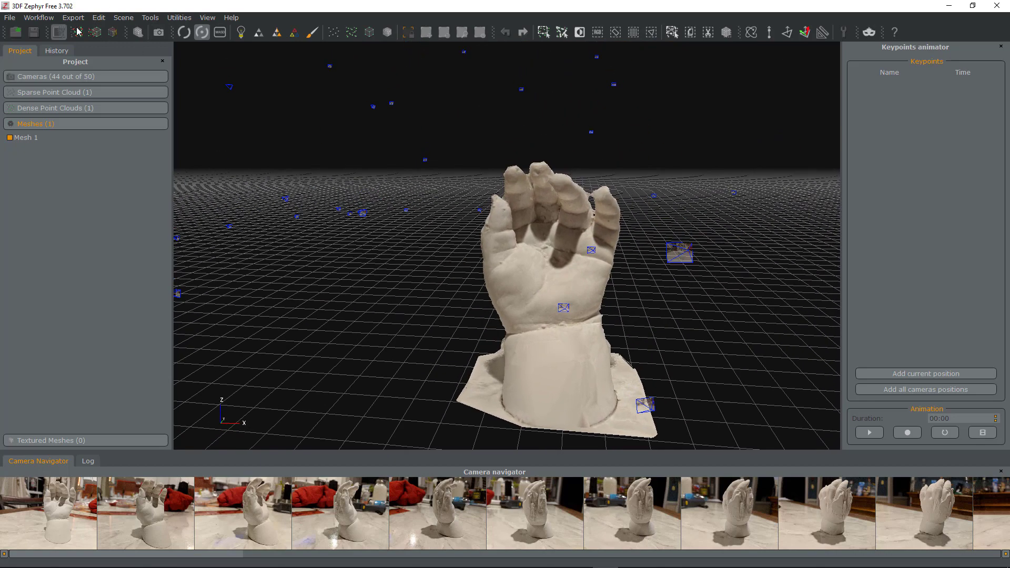
Step: Generate Textured mesh 1 with Max Texture Size Unlimited, accepting the slow-texture warning
left_click(118, 33)
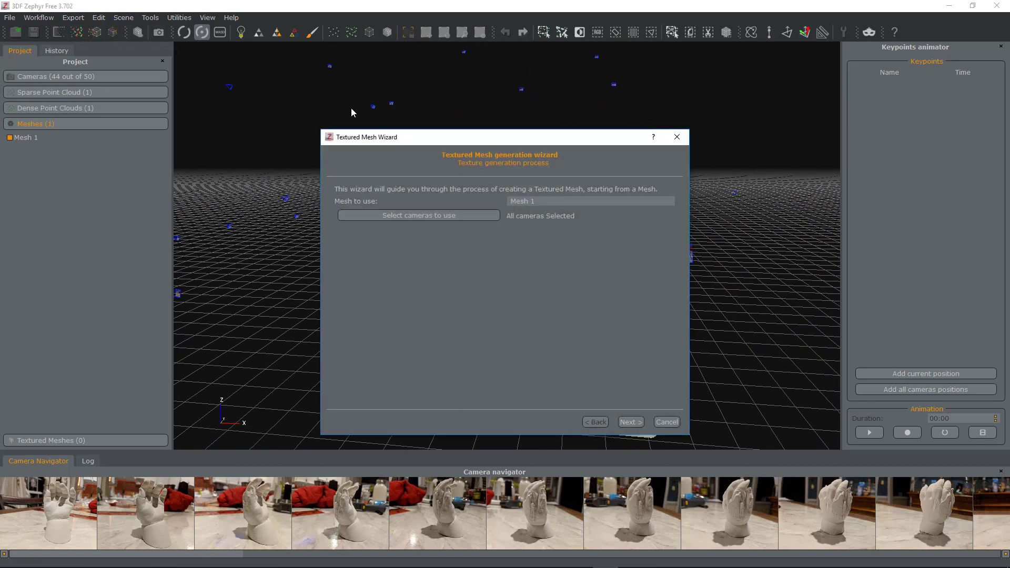
left_click(630, 422)
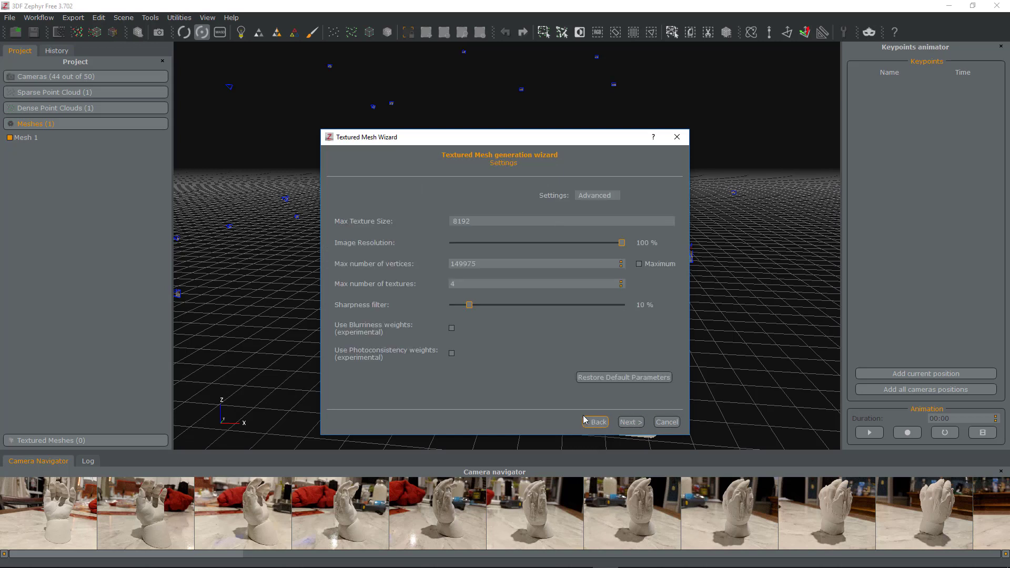
left_click(586, 222)
left_click(509, 272)
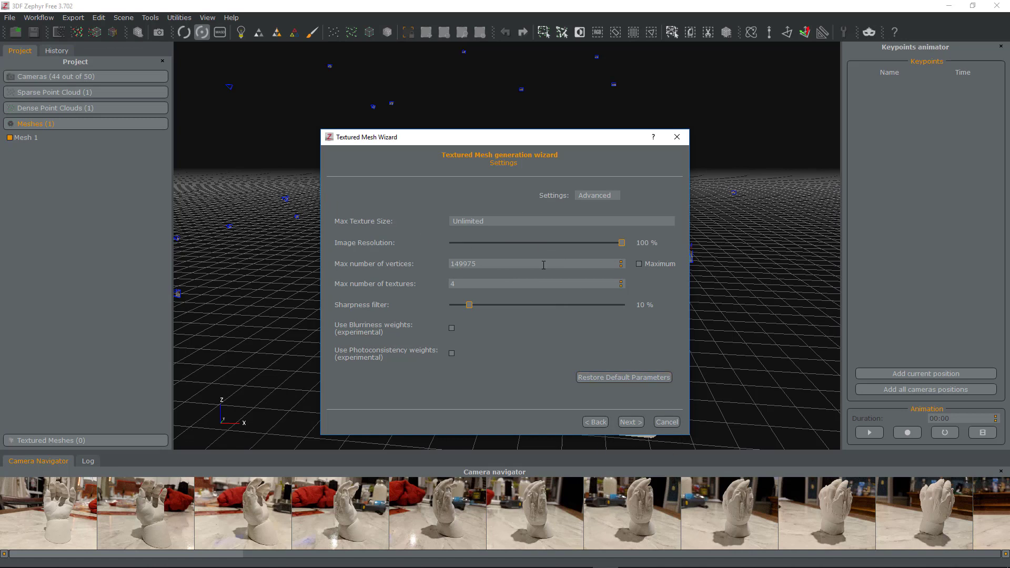
left_click(635, 422)
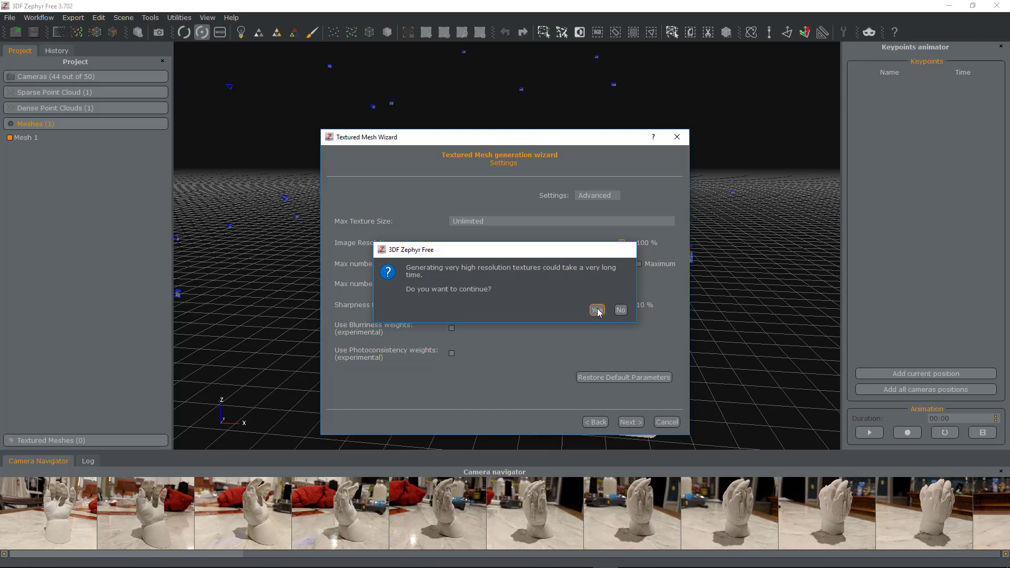
left_click(597, 309)
left_click(515, 195)
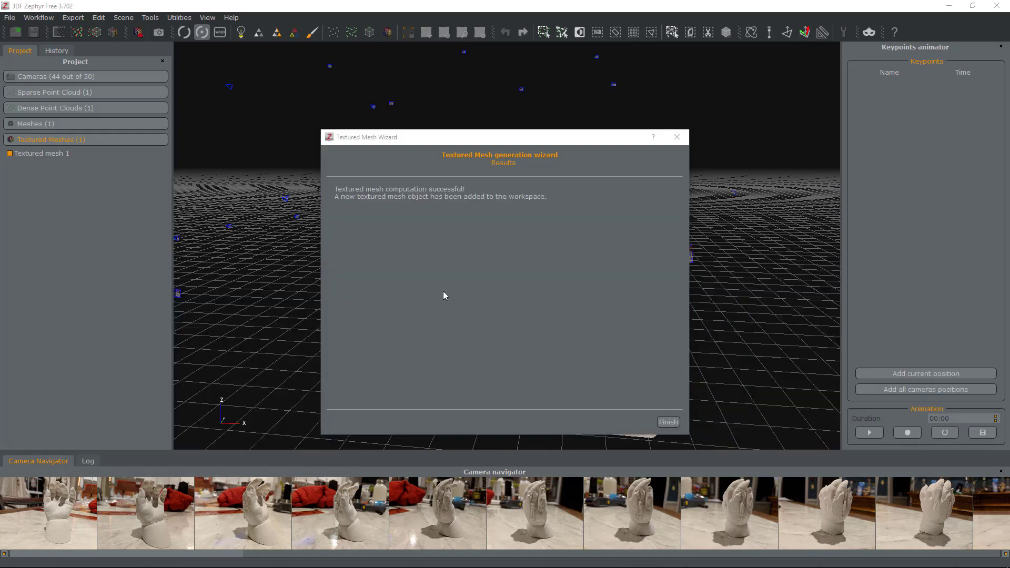
Step: Close the texture wizard, then zoom and orbit around the textured hand cast
left_click(669, 422)
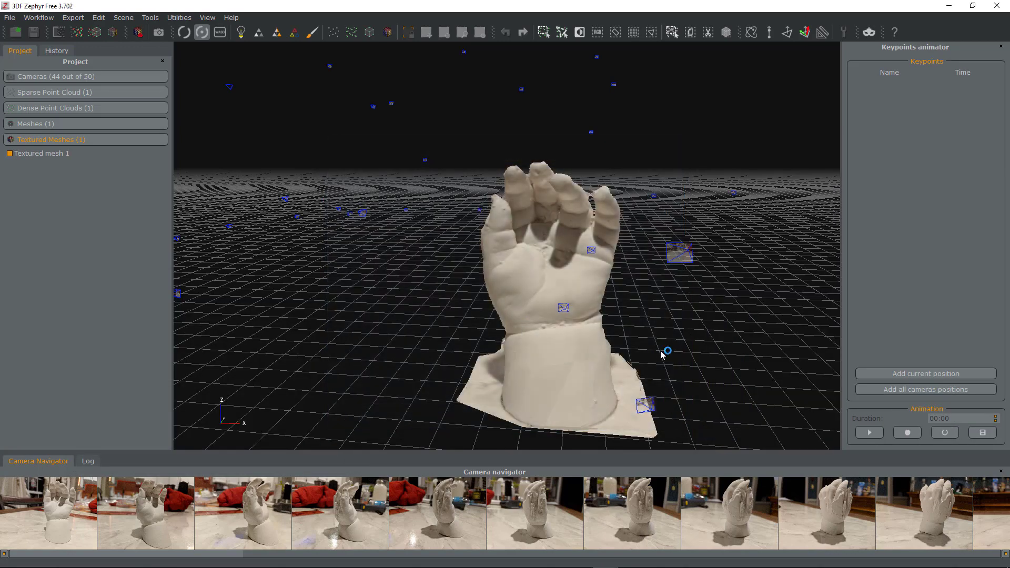
scroll(663, 354, "up", 8)
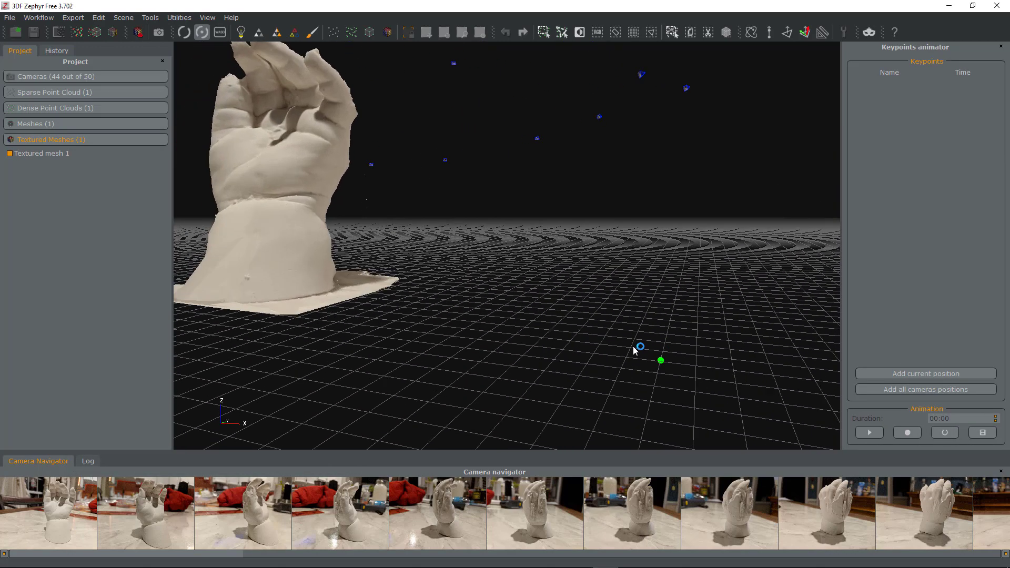
left_click_drag(635, 351, 661, 350)
scroll(588, 289, "up", 5)
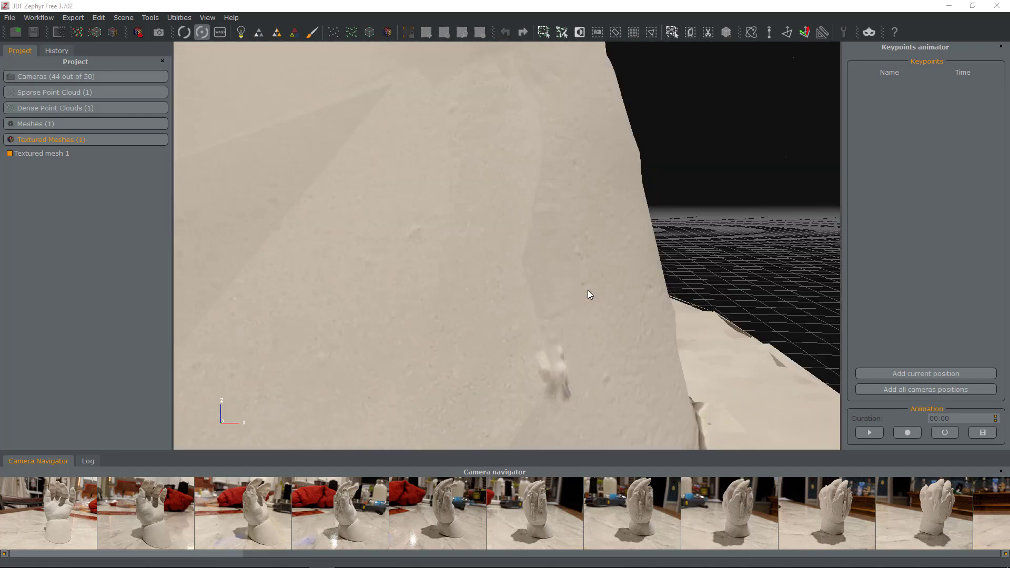
scroll(588, 291, "down", 5)
scroll(588, 291, "up", 5)
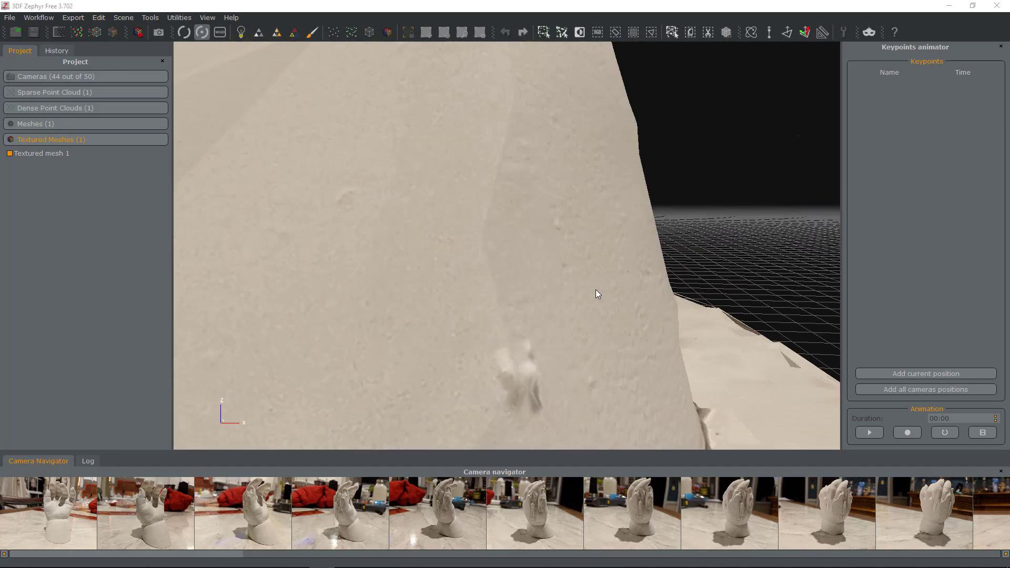
scroll(595, 294, "down", 6)
left_click_drag(595, 293, 282, 267)
left_click_drag(711, 285, 583, 256)
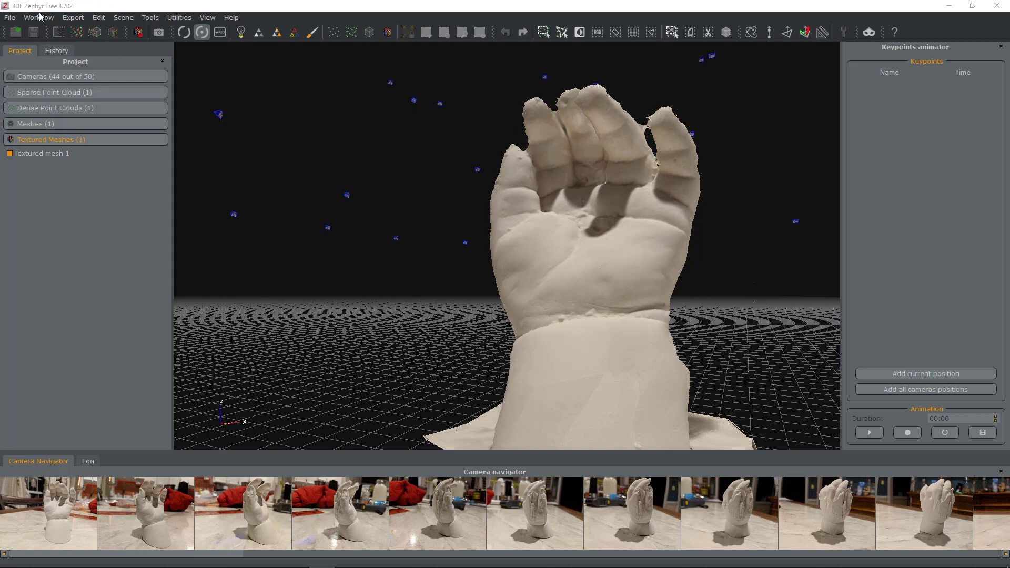
Step: Open the Textured Mesh Export settings for Textured mesh 1 and choose Obj/Mtl format
left_click(55, 18)
left_click(184, 33)
left_click(140, 33)
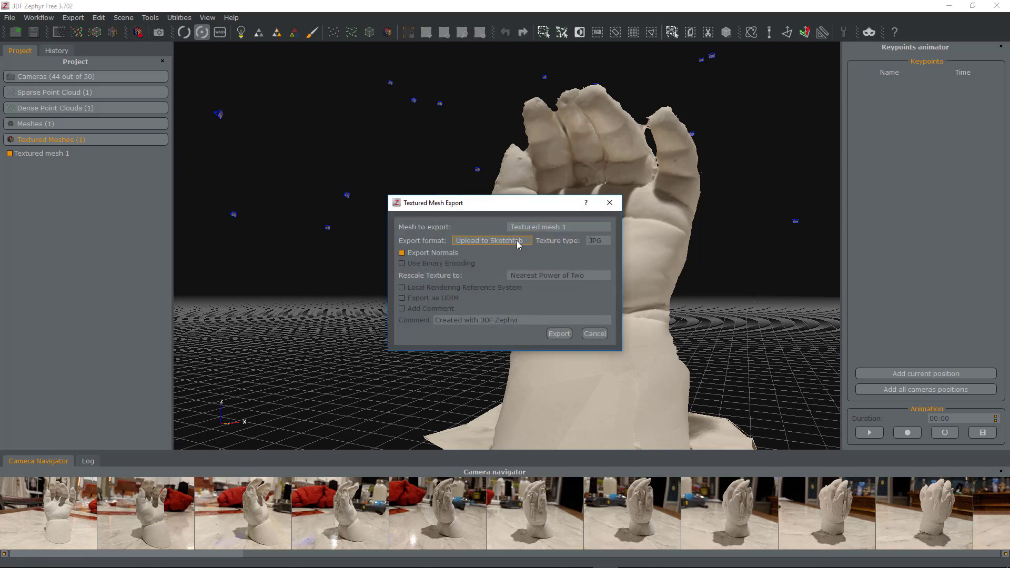
left_click(492, 241)
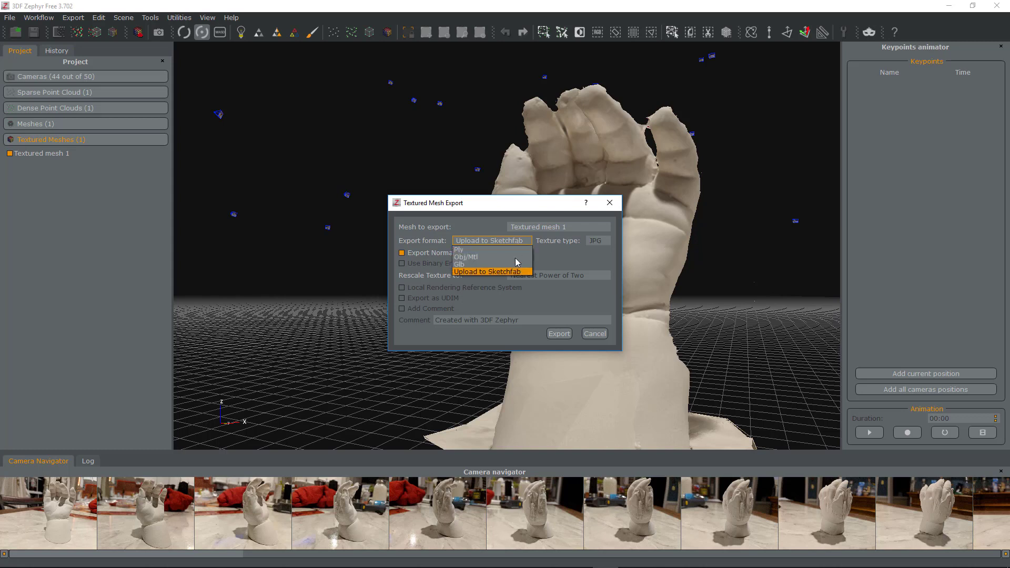
left_click(471, 257)
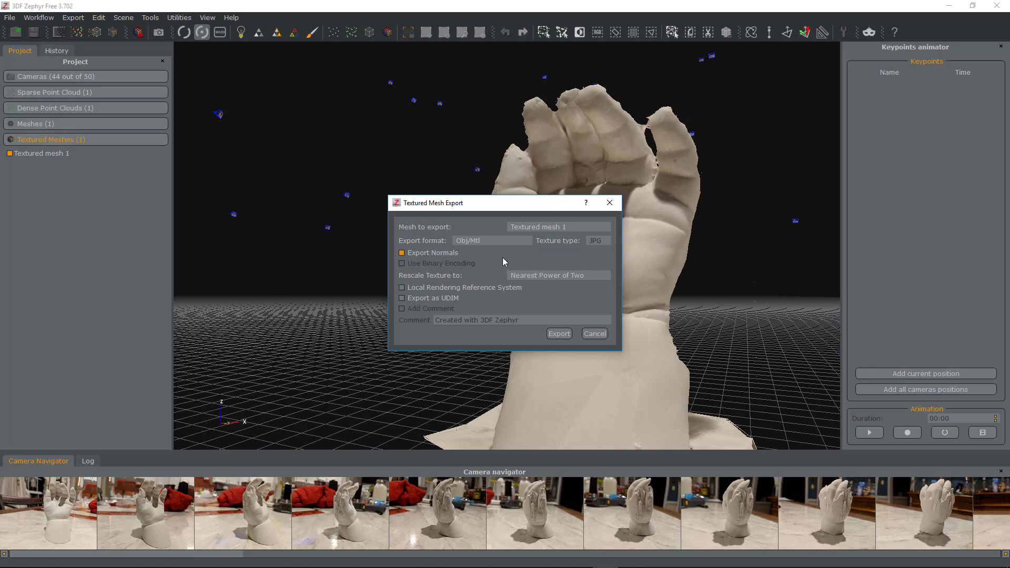